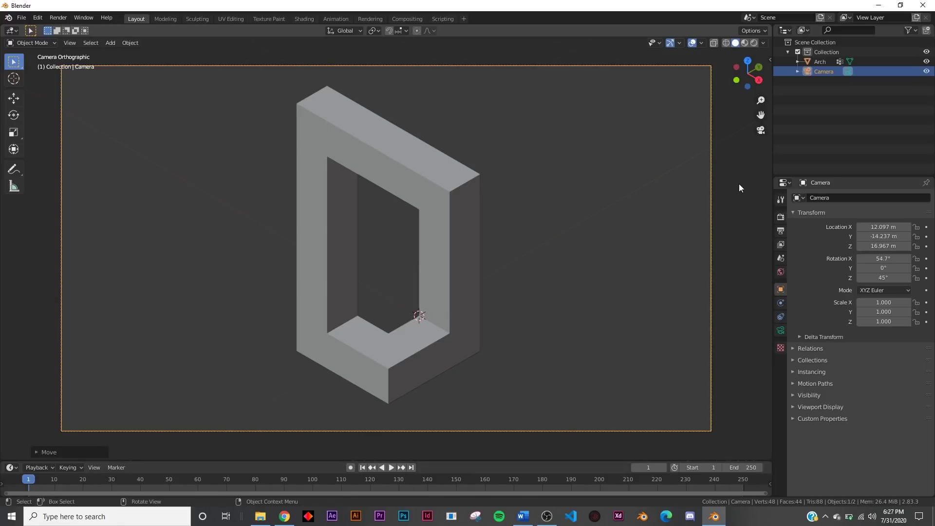
Step: Maximize the Blender_ParadoxToolkit GitHub page, reveal its Code download options, then minimize it
key("alt+Tab")
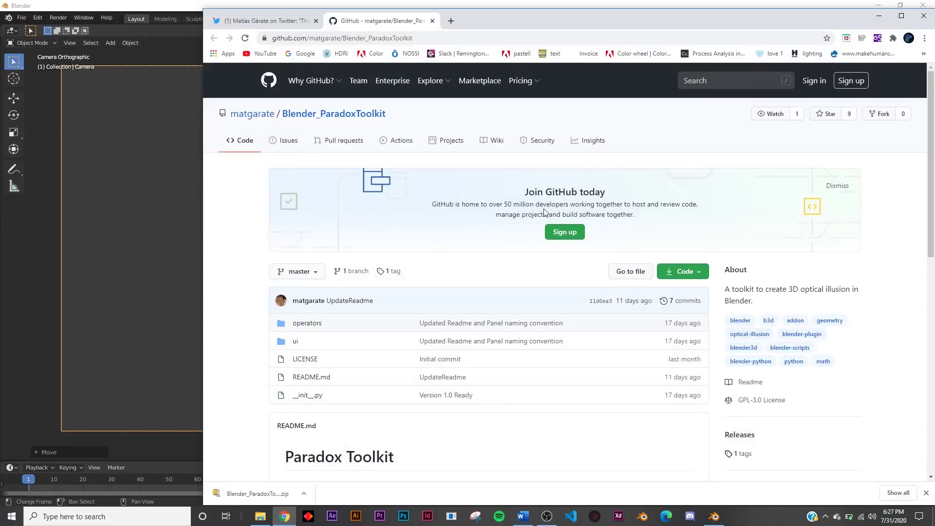
left_click(900, 15)
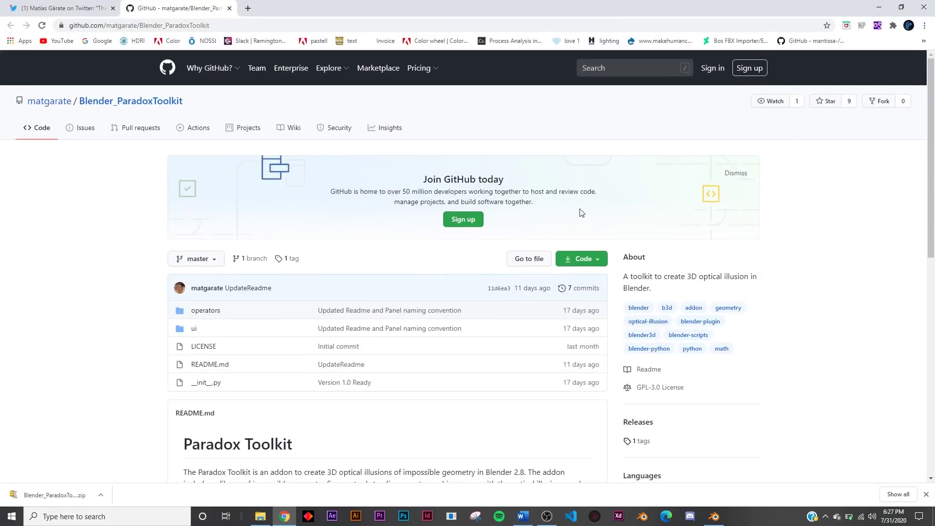
left_click(584, 259)
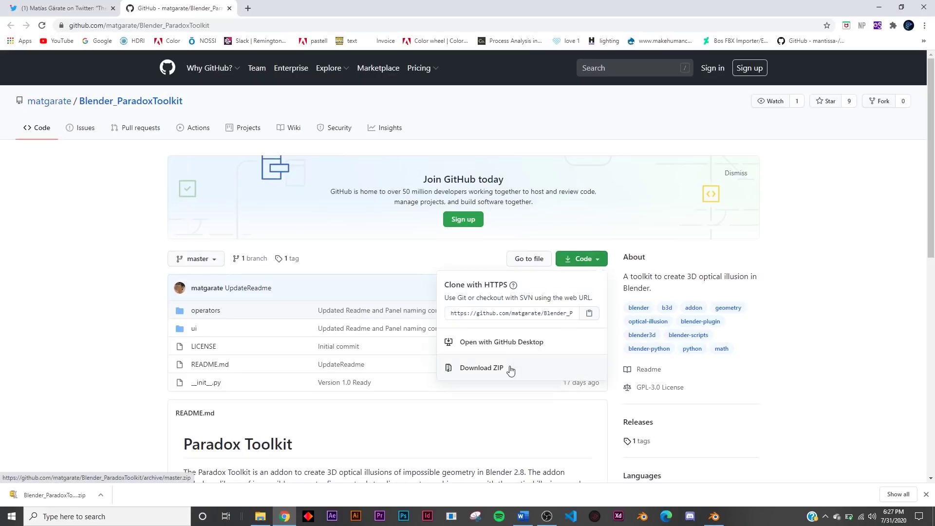
left_click(878, 7)
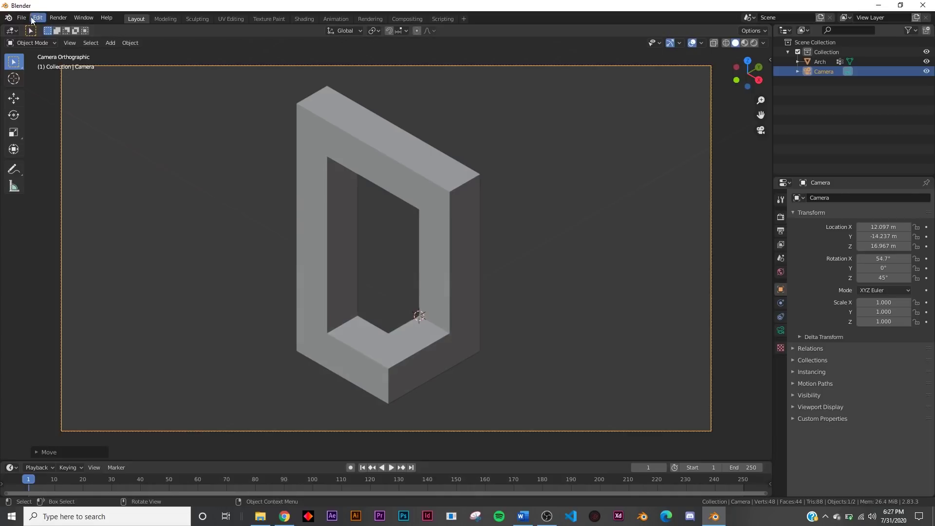
Step: Start a new General scene without saving the old one
left_click(28, 17)
mouse_move(59, 28)
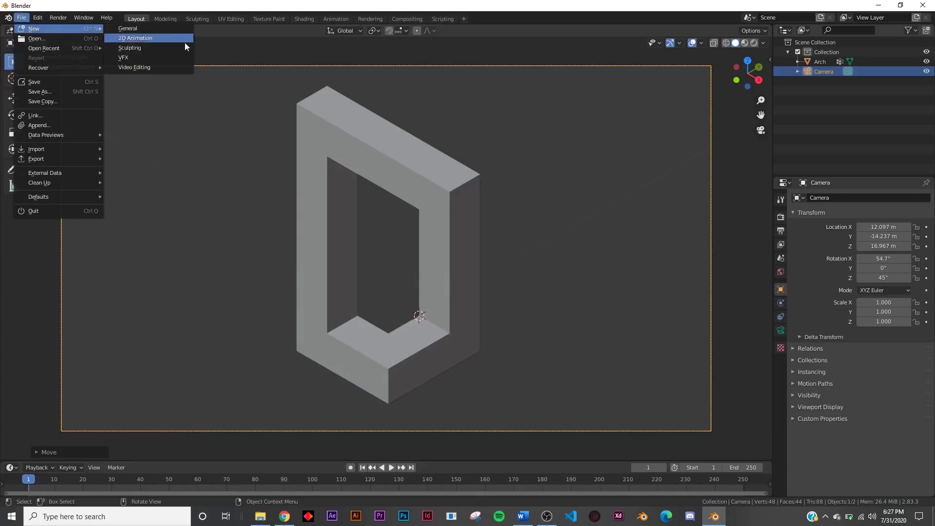
left_click(161, 30)
left_click(486, 275)
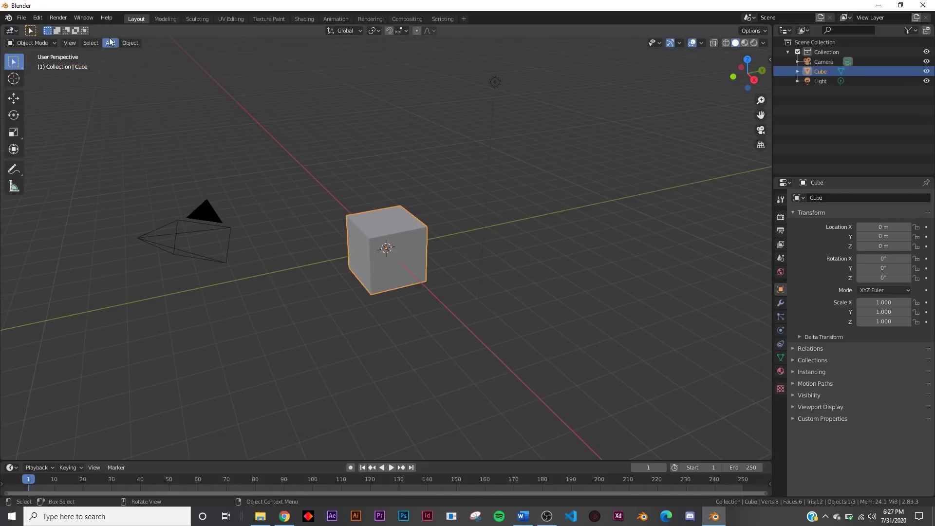
Step: Find and enable the Paradox Toolkit add-on by searching 'par' in Add-ons preferences
left_click(39, 19)
left_click(103, 176)
left_click(37, 18)
left_click(86, 161)
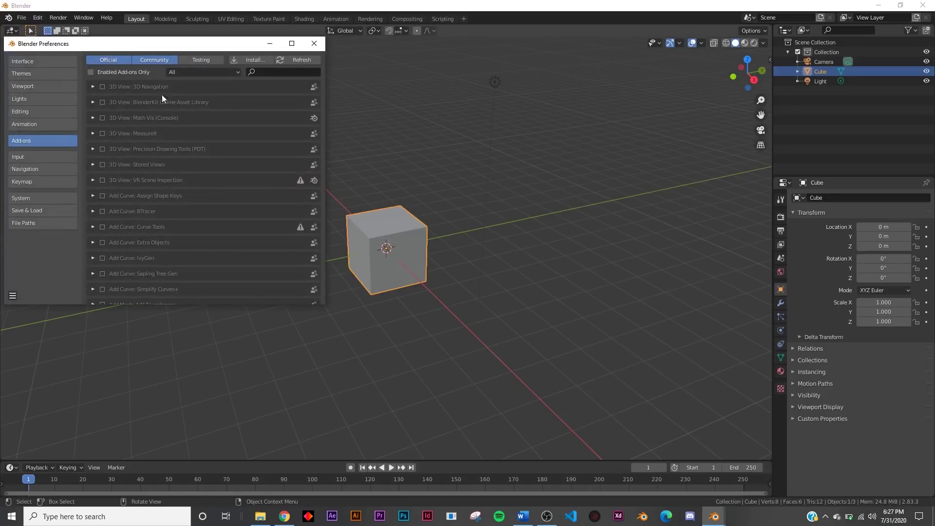
left_click(258, 59)
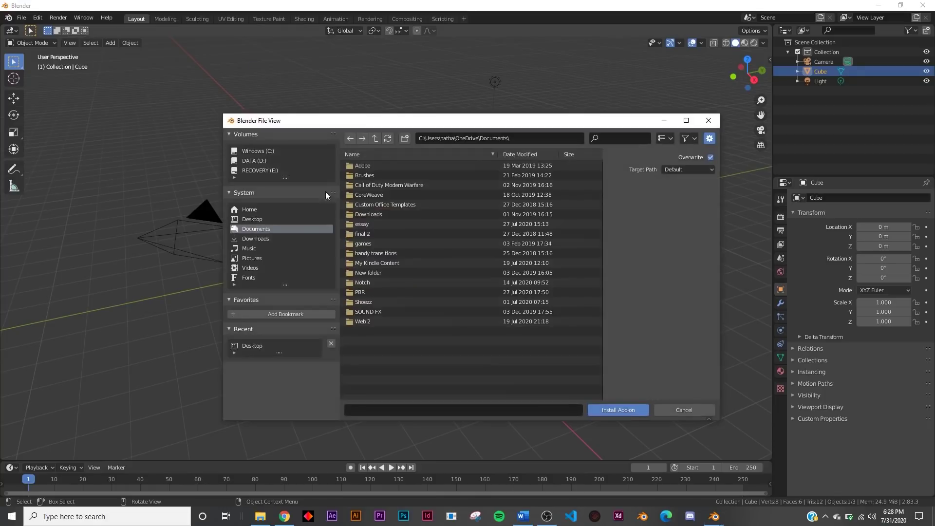
left_click(257, 223)
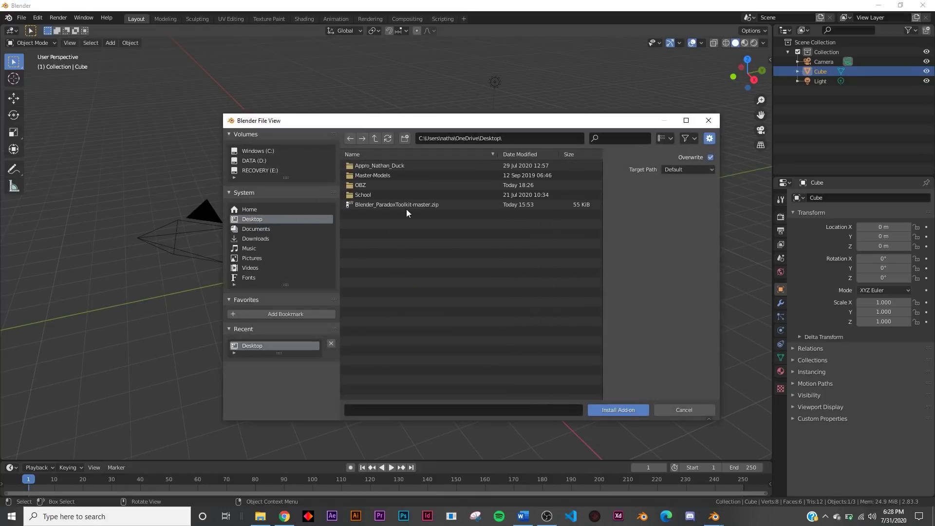
left_click(675, 409)
left_click(296, 73)
type("par")
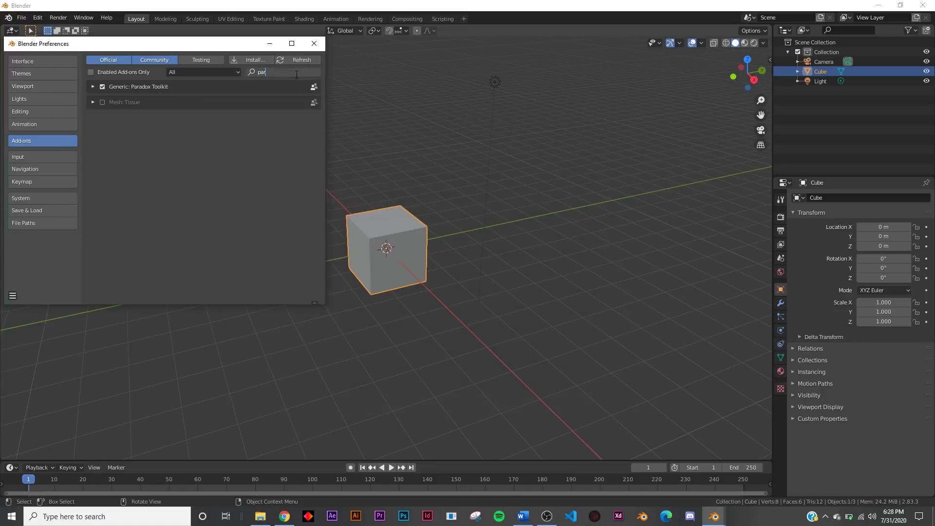
key("Return")
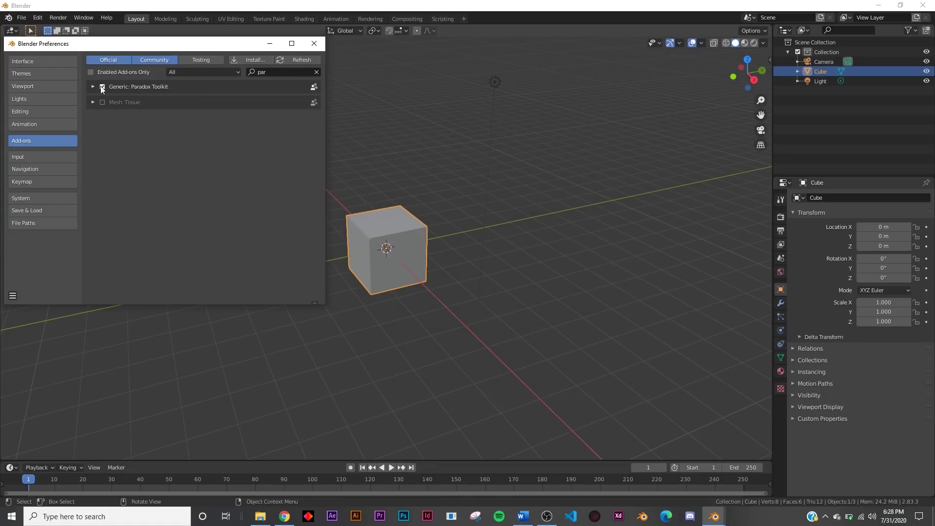
left_click(314, 44)
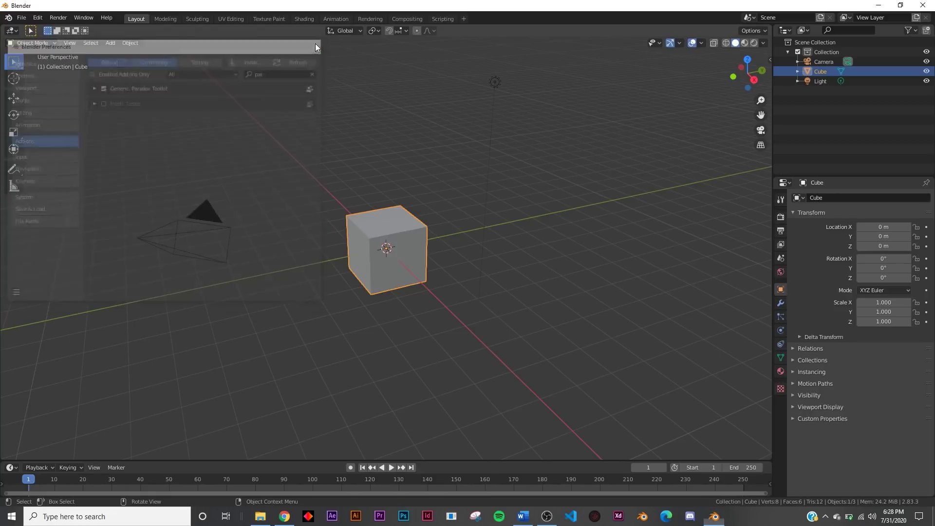
Step: Delete the default camera, cube and light, and show the Paradox Tools sidebar tab
left_click_drag(556, 104, 140, 330)
key("Delete")
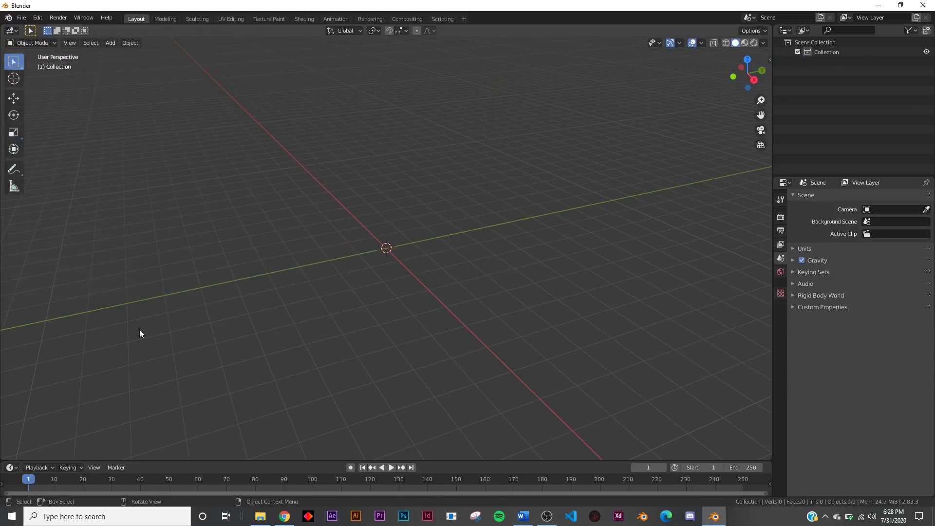
left_click(769, 61)
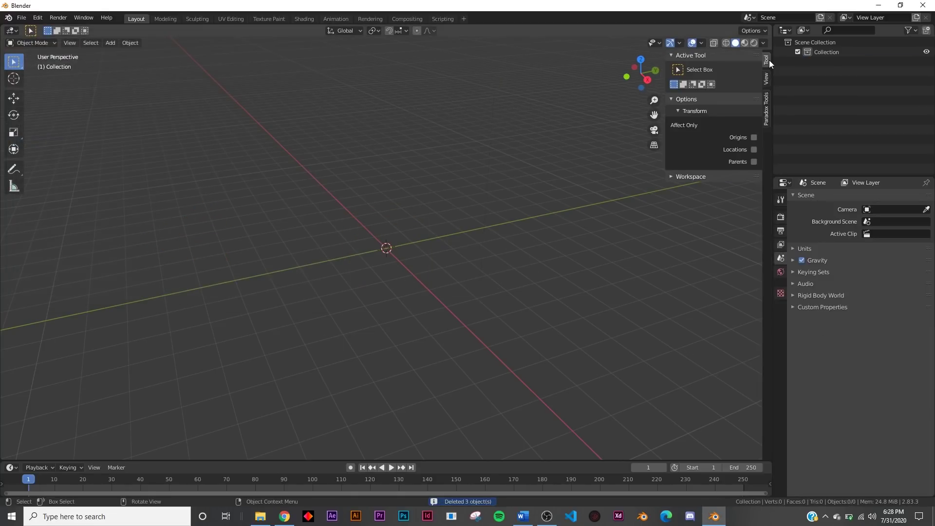
left_click(769, 103)
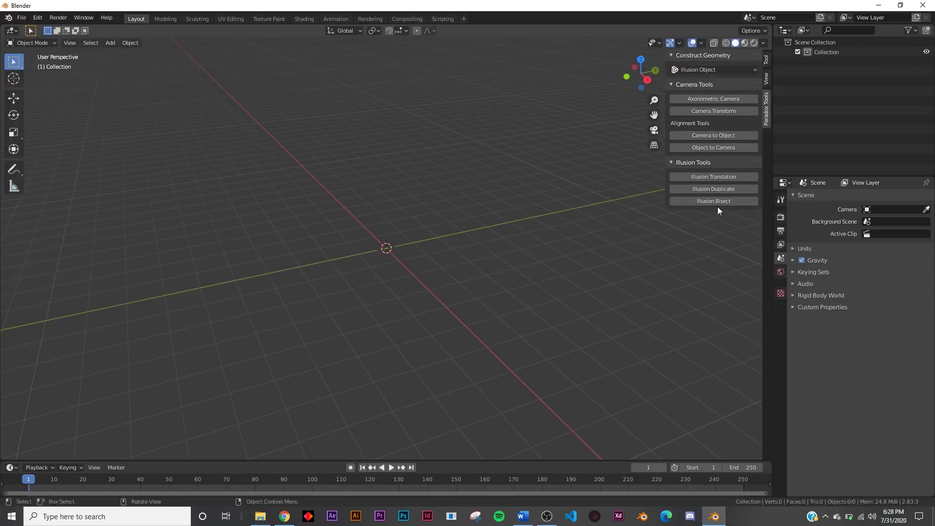
left_click(284, 516)
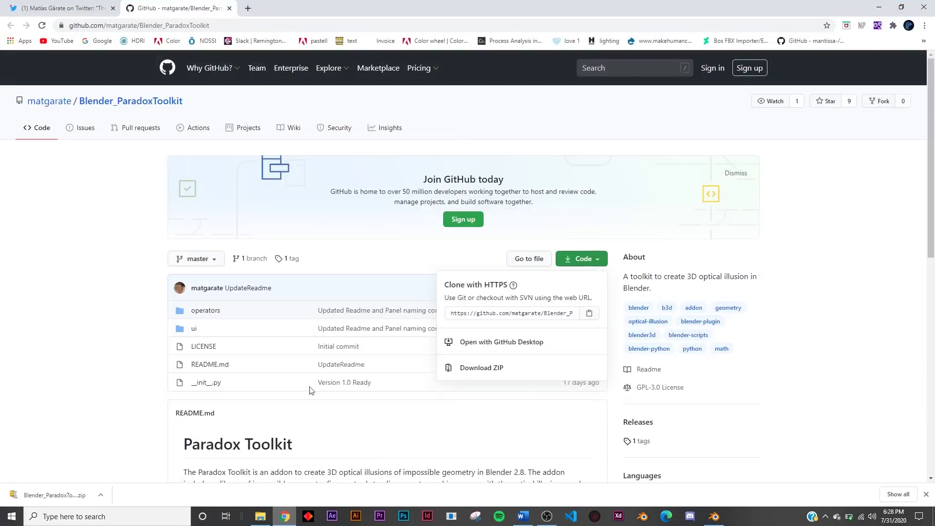
left_click(68, 9)
scroll(395, 269, "down", 4)
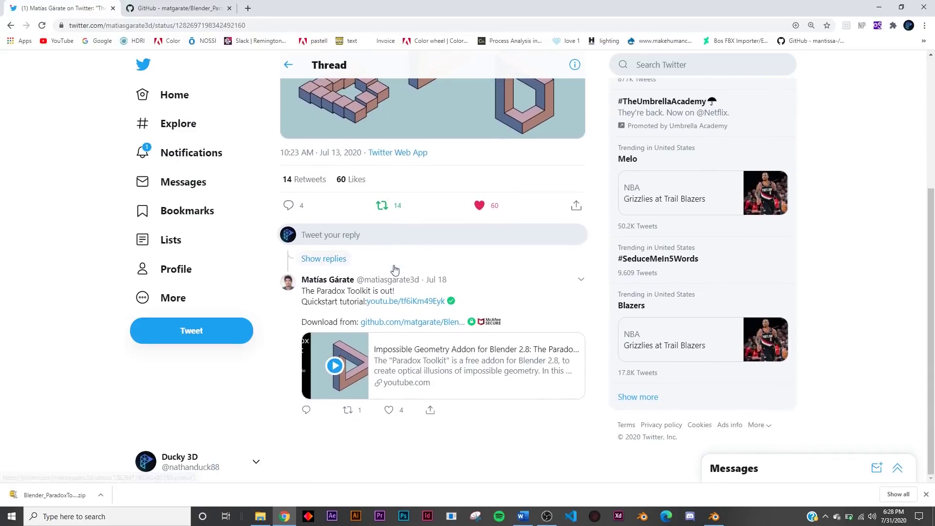
scroll(394, 271, "up", 4)
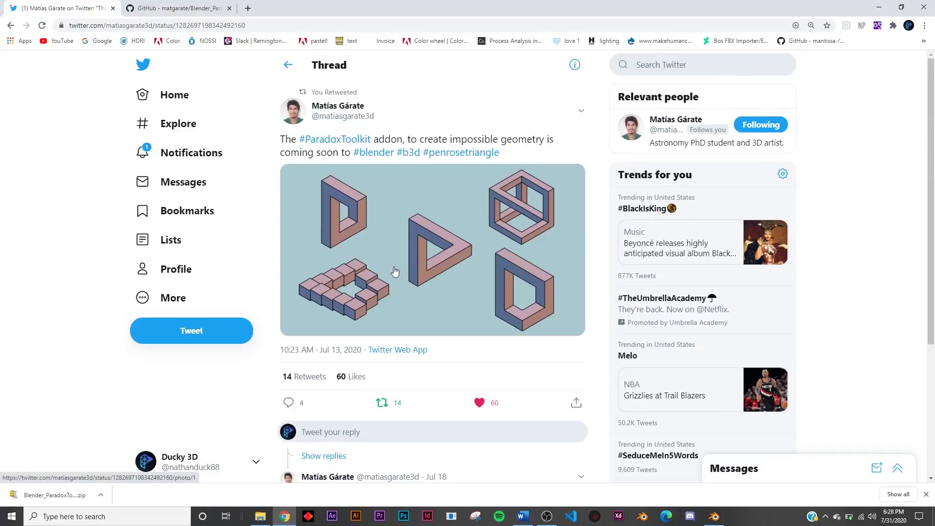
left_click(417, 258)
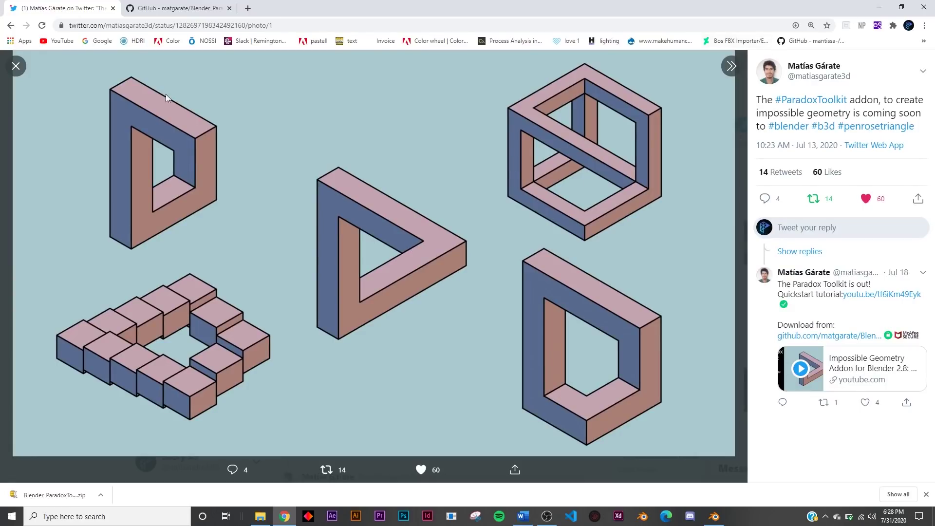
left_click(16, 66)
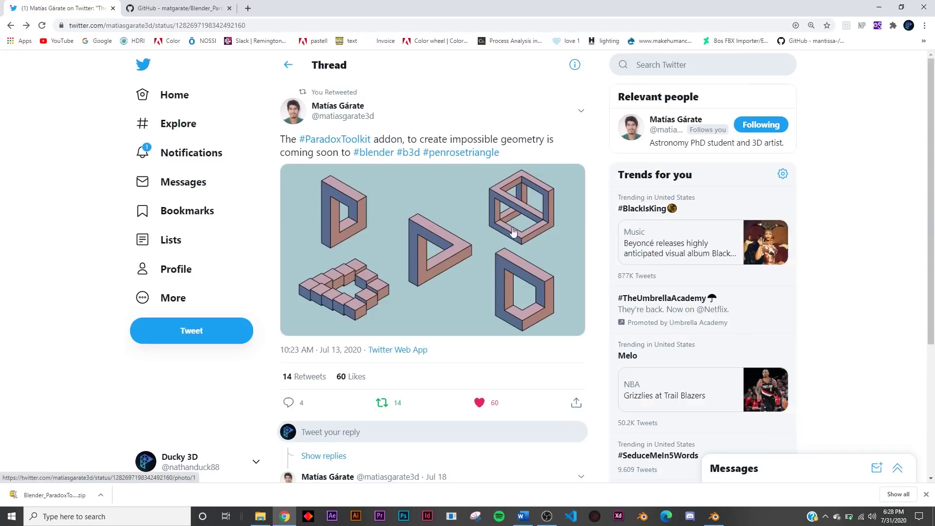
left_click(879, 7)
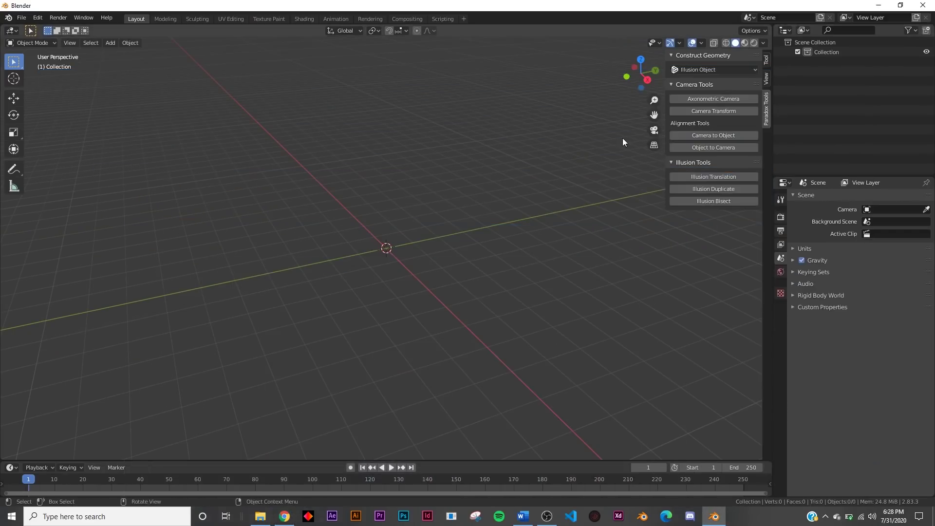
Step: Create a Penrose Triangle, add an Axonometric Camera facing it, then delete the triangle
left_click(747, 68)
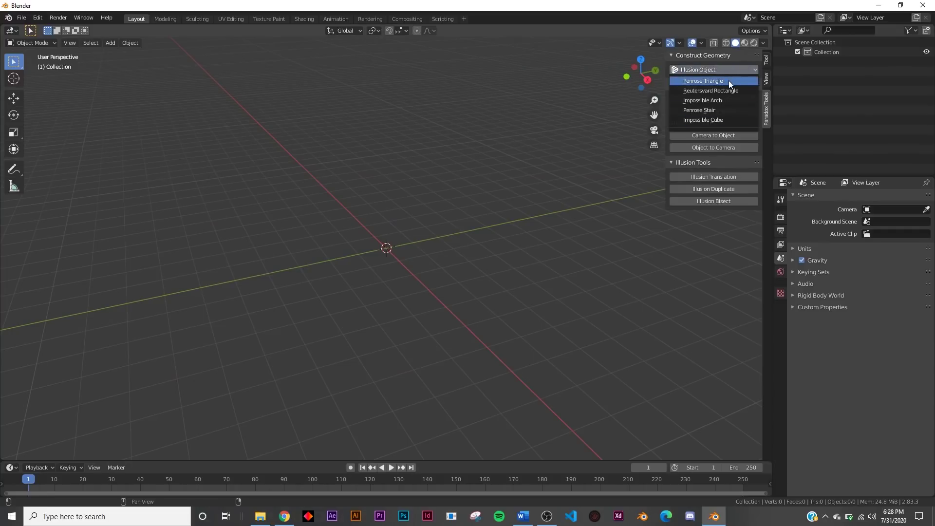
left_click(729, 81)
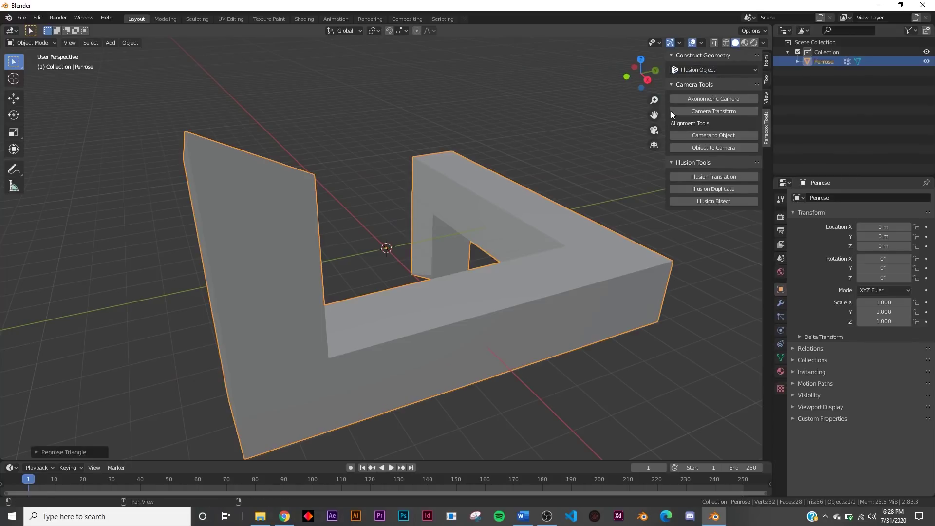
left_click(713, 99)
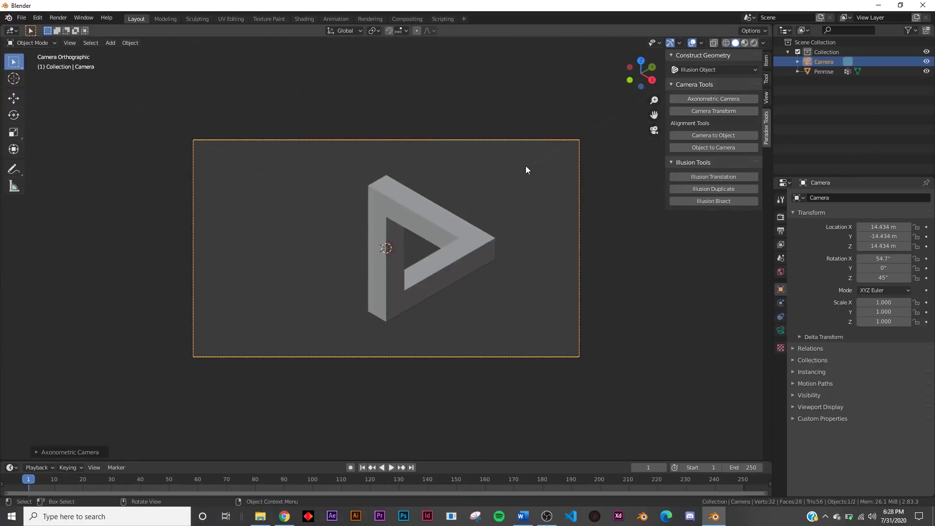
left_click(446, 244)
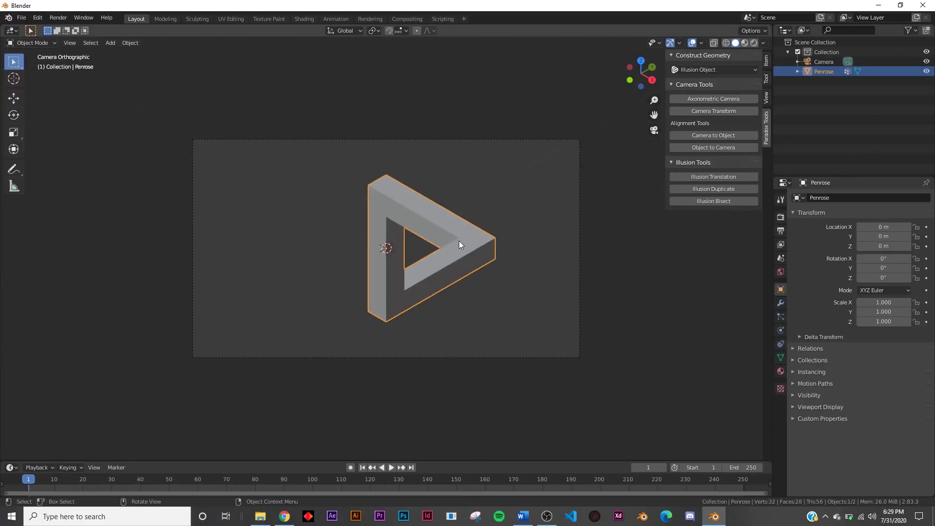
key("Delete")
Step: Generate and delete another Penrose Triangle and a Reutersvard Rectangle
left_click(711, 72)
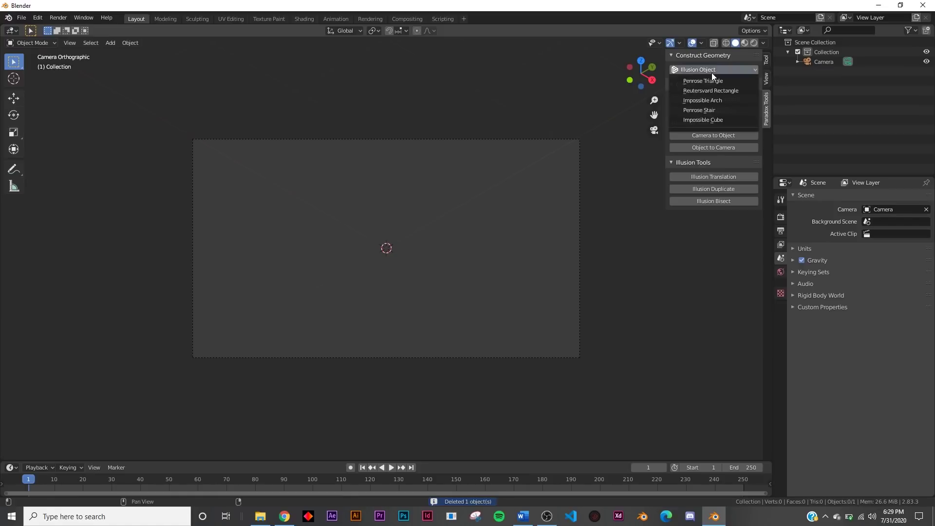
left_click(712, 81)
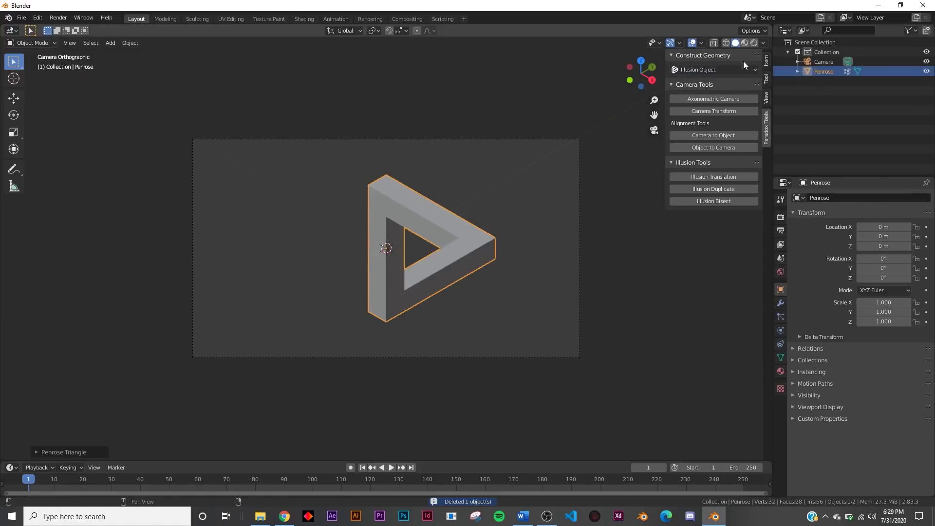
key("Delete")
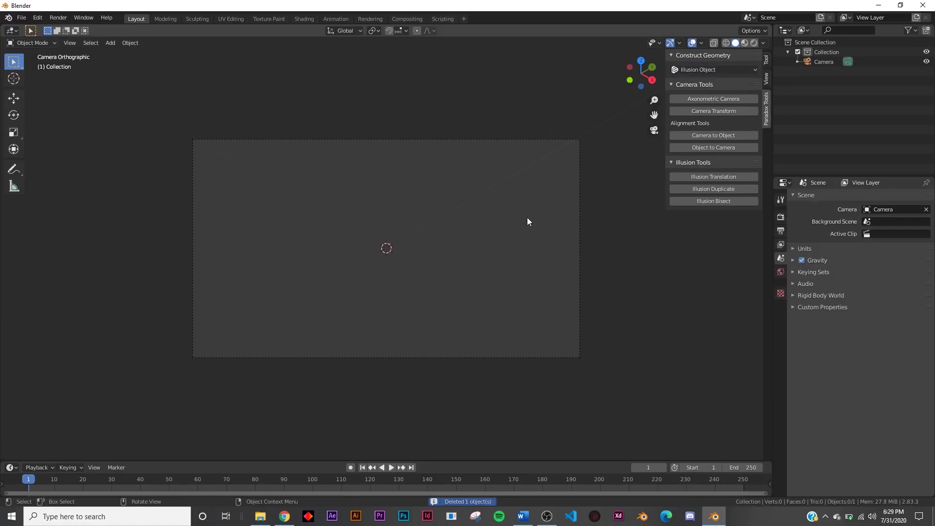
left_click(712, 70)
left_click(706, 92)
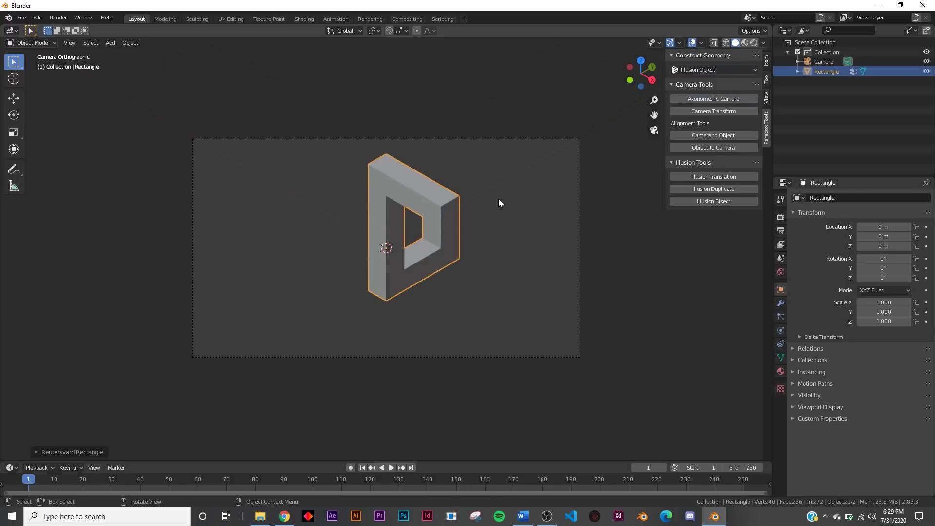
key("Delete")
left_click(731, 70)
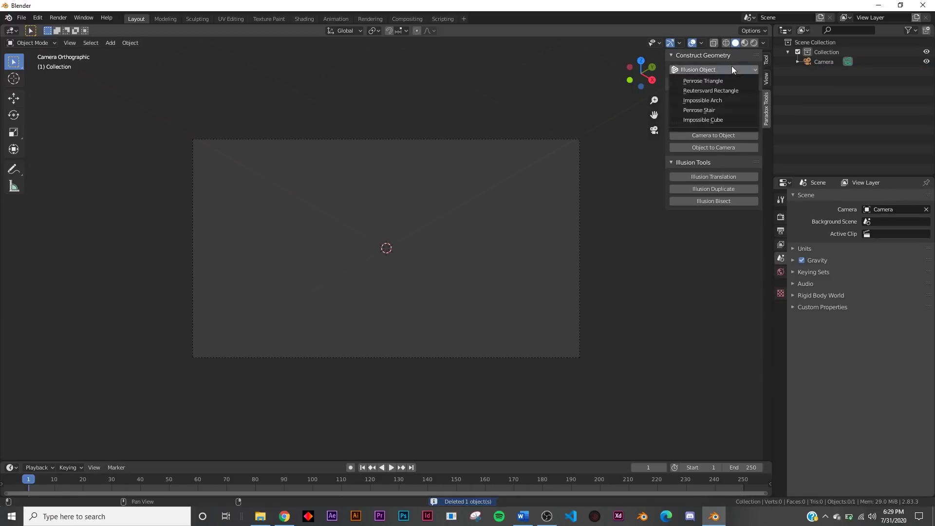
Step: Create an Impossible Arch, reduce its height in the redo panel, then delete it
left_click(711, 103)
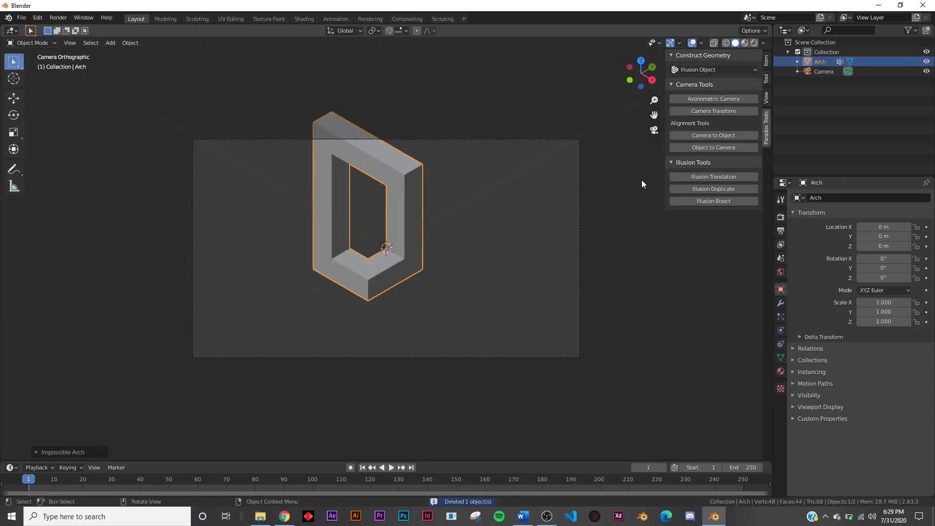
left_click(107, 451)
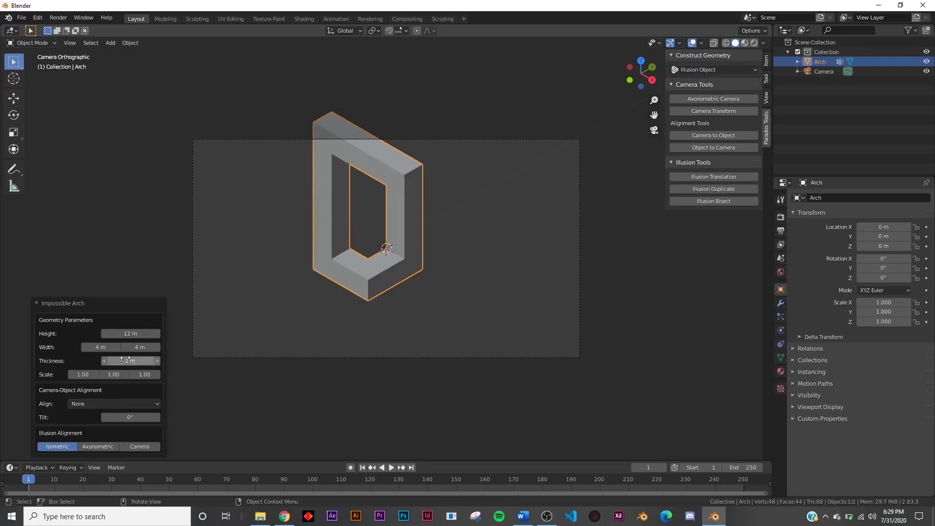
left_click_drag(130, 333, 111, 374)
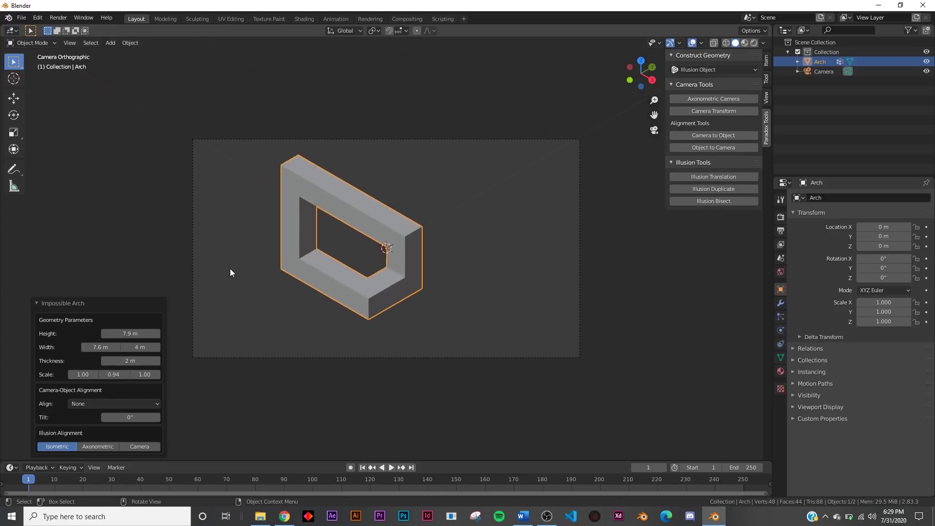
key("Delete")
Step: Add an Impossible Cube, orbit to inspect it, then return to camera view and select the camera
left_click(689, 70)
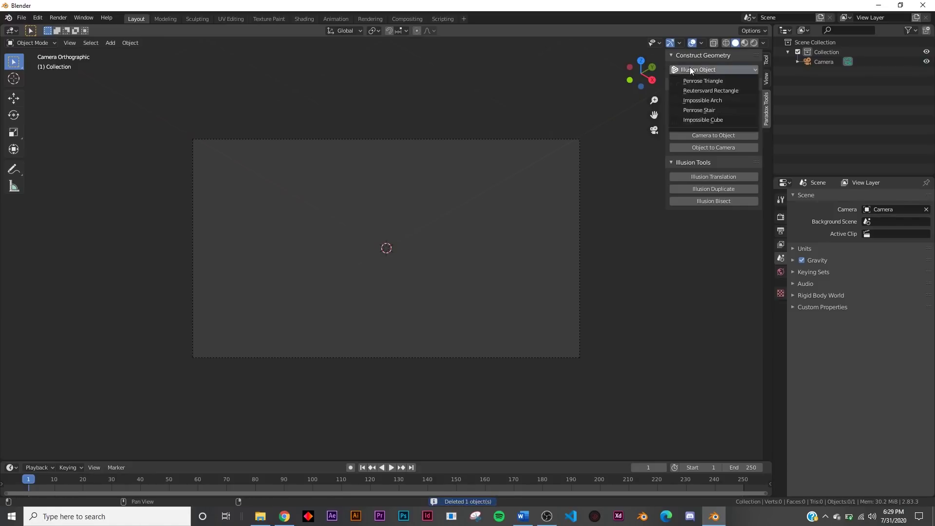
left_click(699, 119)
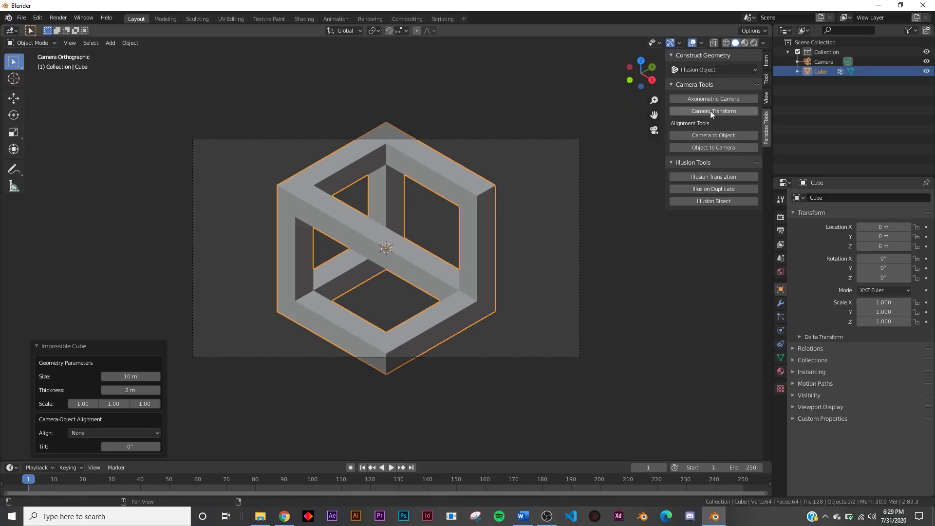
mouse_move(648, 74)
left_mouse_down()
mouse_move(623, 98)
mouse_move(633, 92)
mouse_move(640, 126)
mouse_move(648, 71)
left_mouse_up()
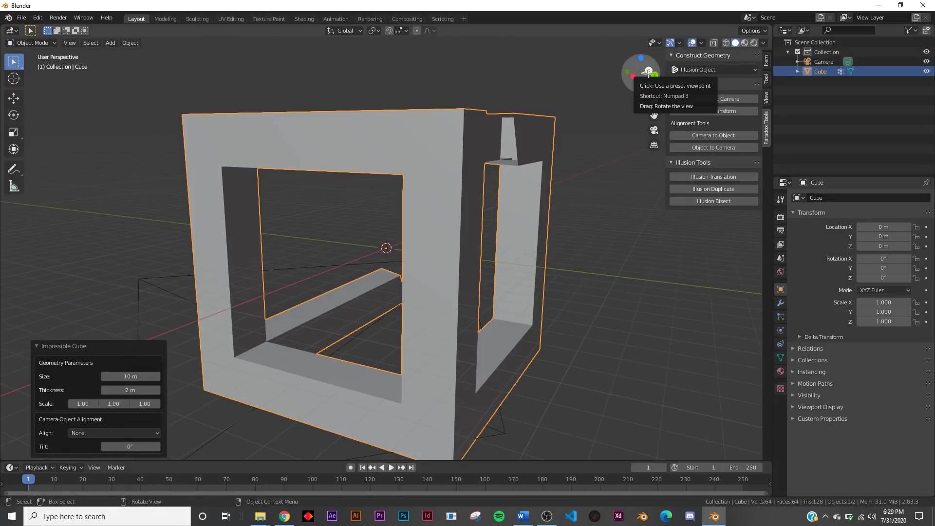
key("KP_0")
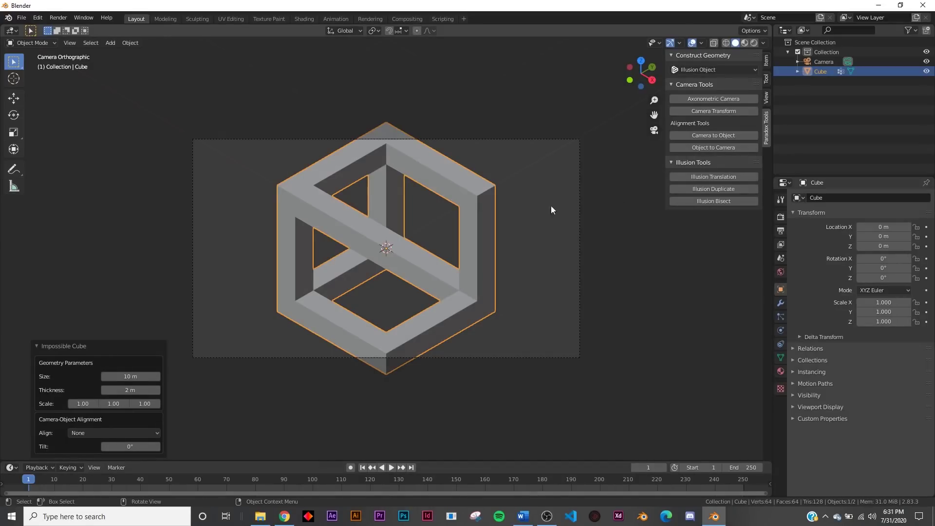
left_click(833, 63)
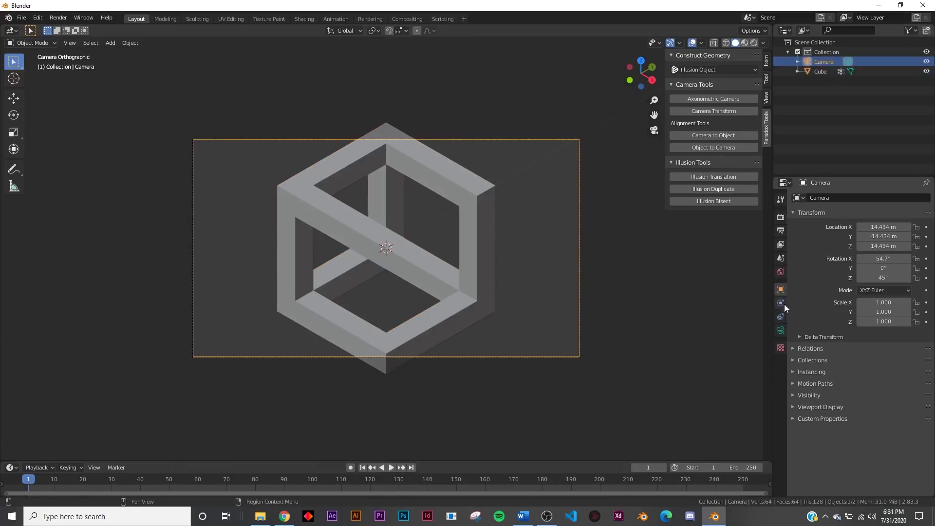
Step: Set the camera's Orthographic Scale to 41.2, then deselect it
left_click(781, 330)
mouse_move(888, 242)
left_mouse_down()
mouse_move(880, 242)
mouse_move(890, 243)
left_mouse_up()
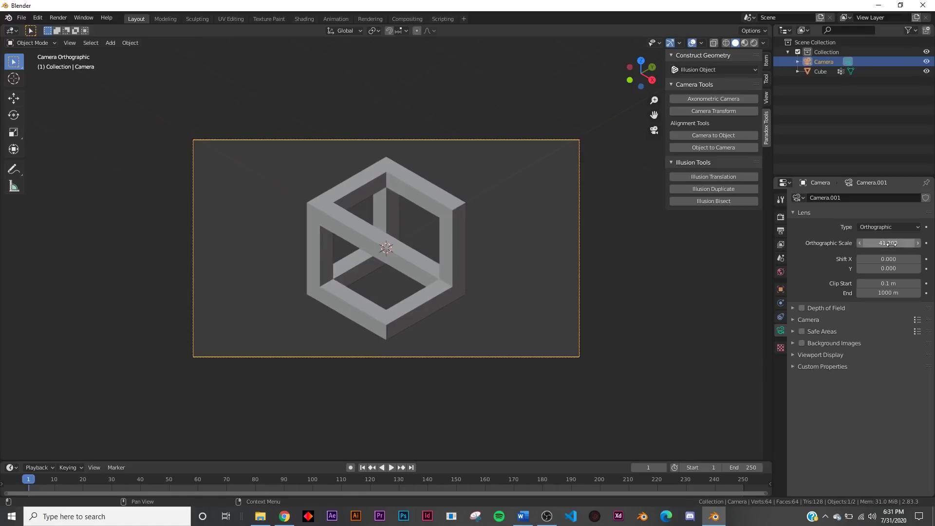
left_click(495, 242)
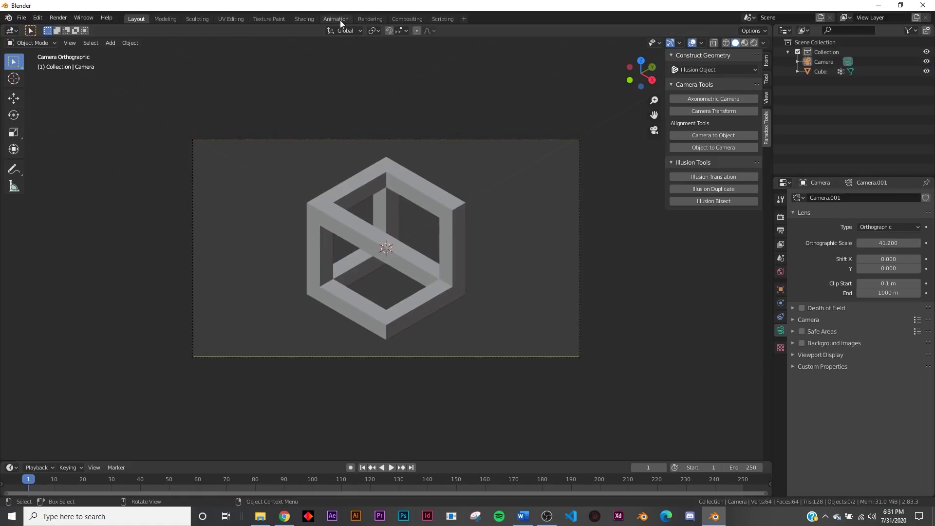
Step: In the Shading workspace, use rendered preview and give the cube a new material
left_click(304, 19)
key("KP_0")
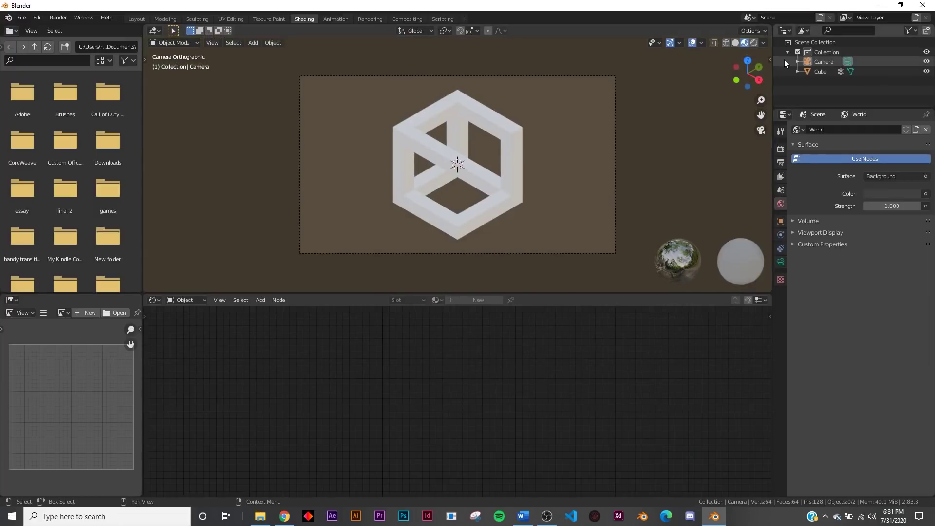
left_click(754, 42)
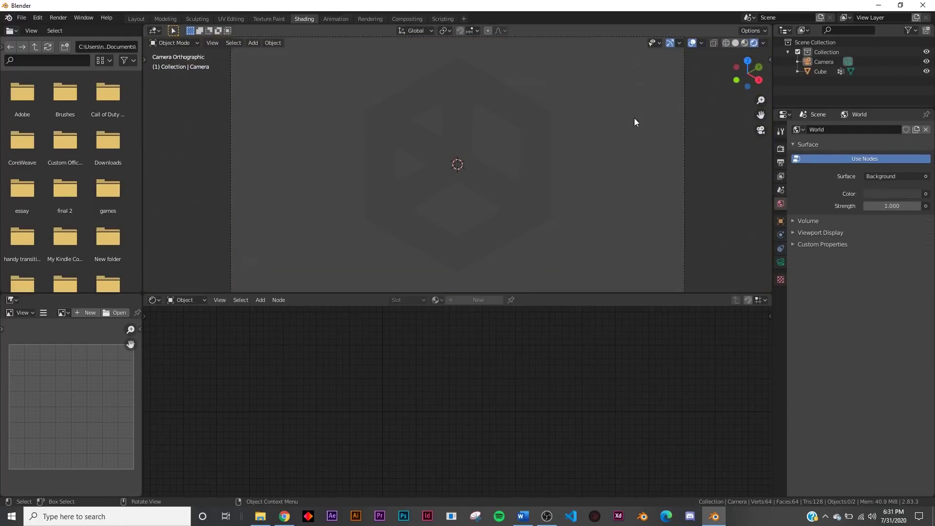
scroll(553, 123, "down", 1)
left_click(538, 128)
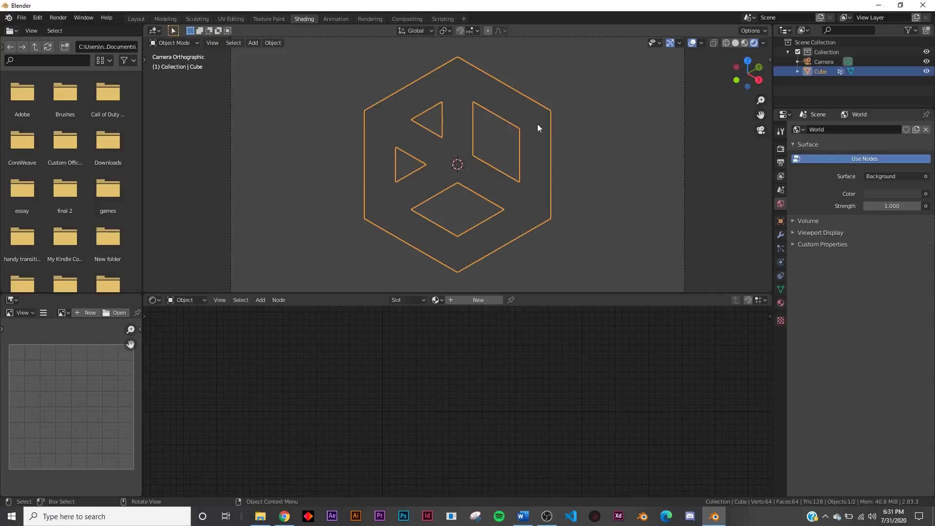
left_click(482, 299)
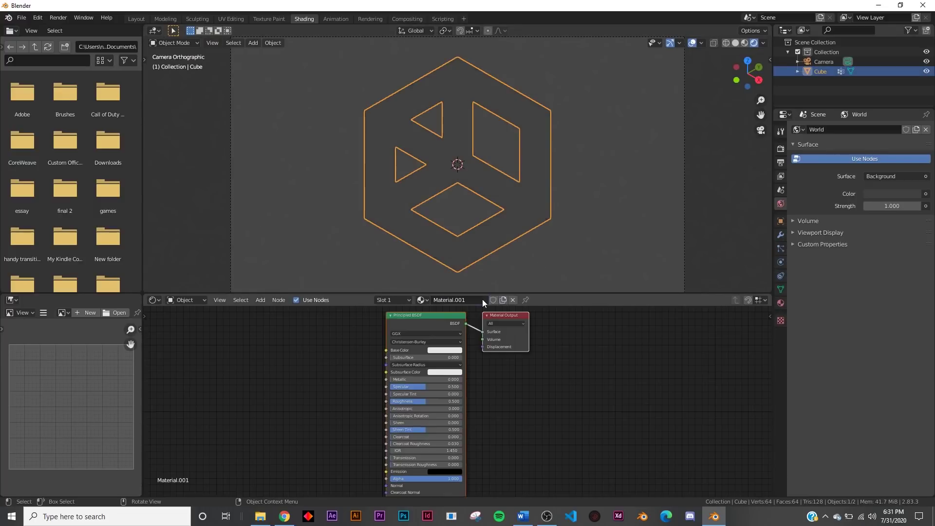
Step: Keep Eevee as the render engine and enable Bloom
left_click(780, 162)
left_click(781, 148)
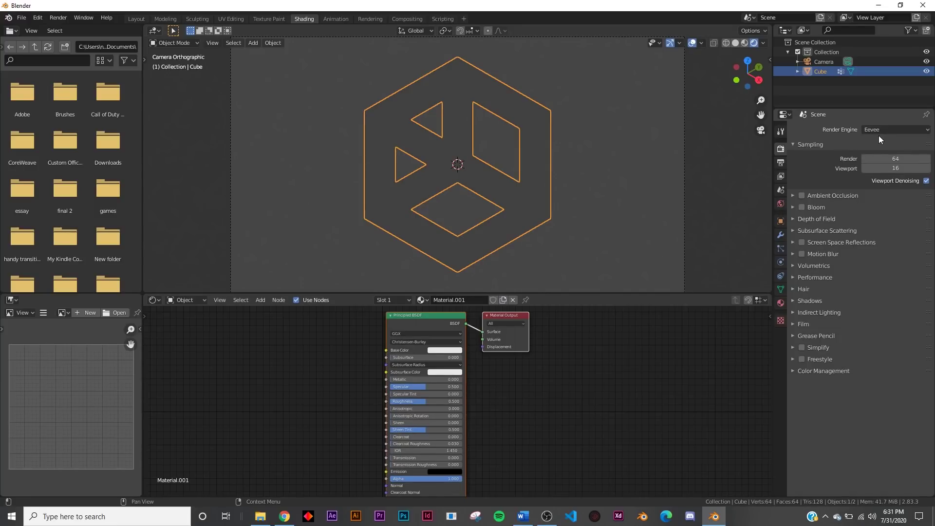
left_click(882, 133)
left_click(882, 133)
left_click(799, 210)
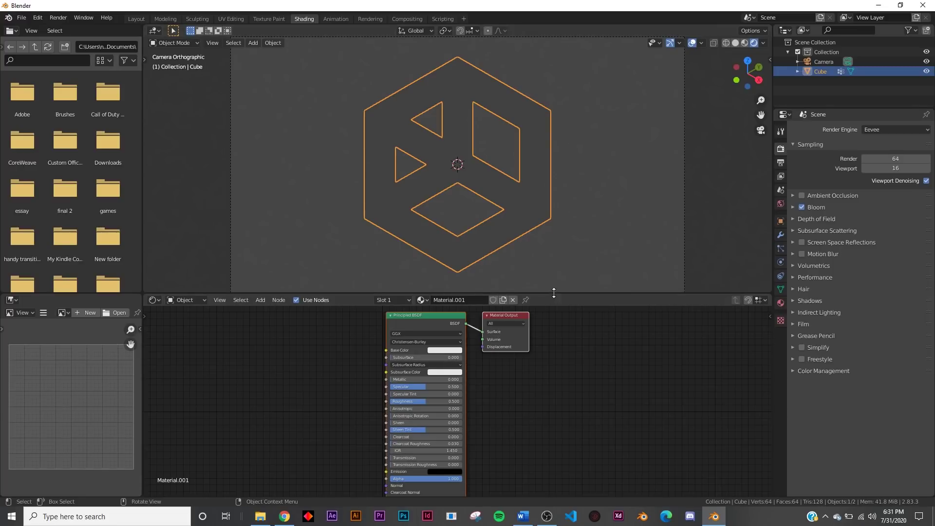
Step: Enlarge the node editor and delete the Principled BSDF node
left_click_drag(553, 292, 575, 208)
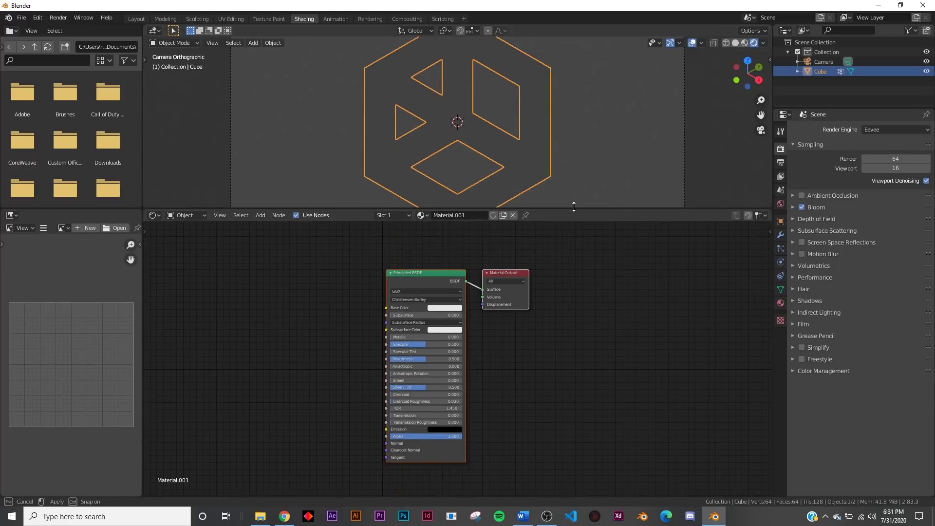
left_click(441, 282)
key("Delete")
Step: Add an Emission node and connect it to the Material Output Surface
key("shift+a")
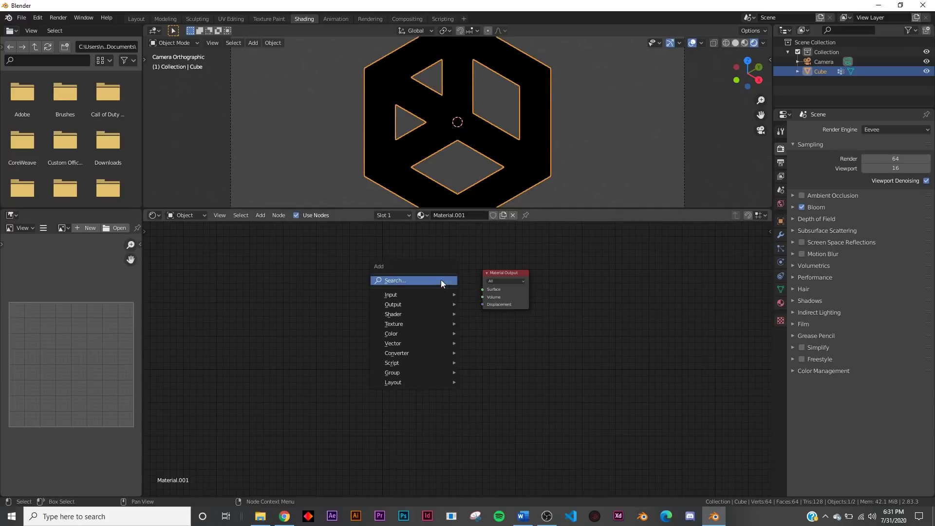
left_click(441, 281)
type("em")
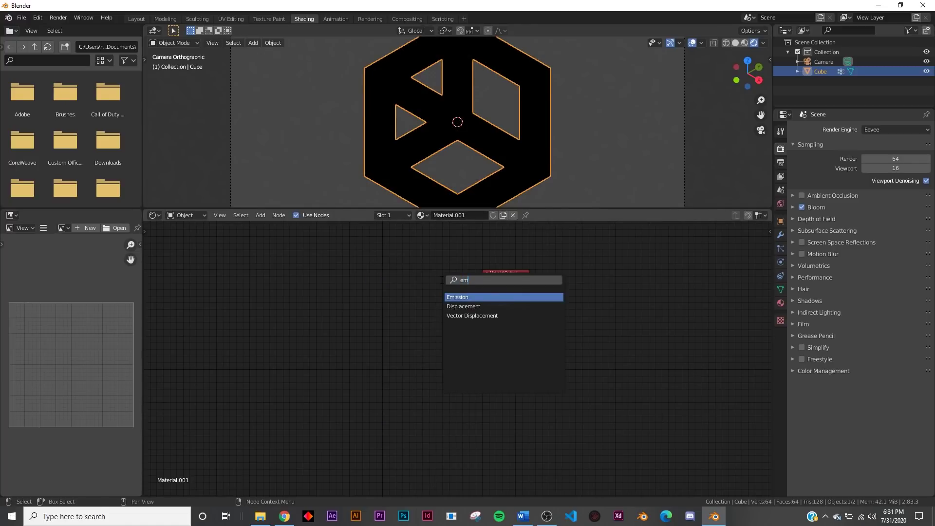
left_click(457, 297)
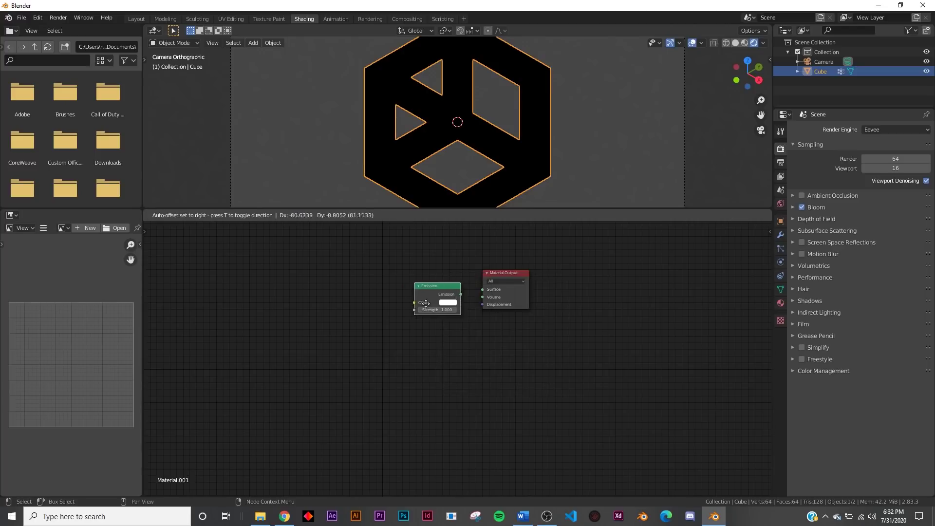
left_click(432, 297)
left_click_drag(437, 294, 482, 289)
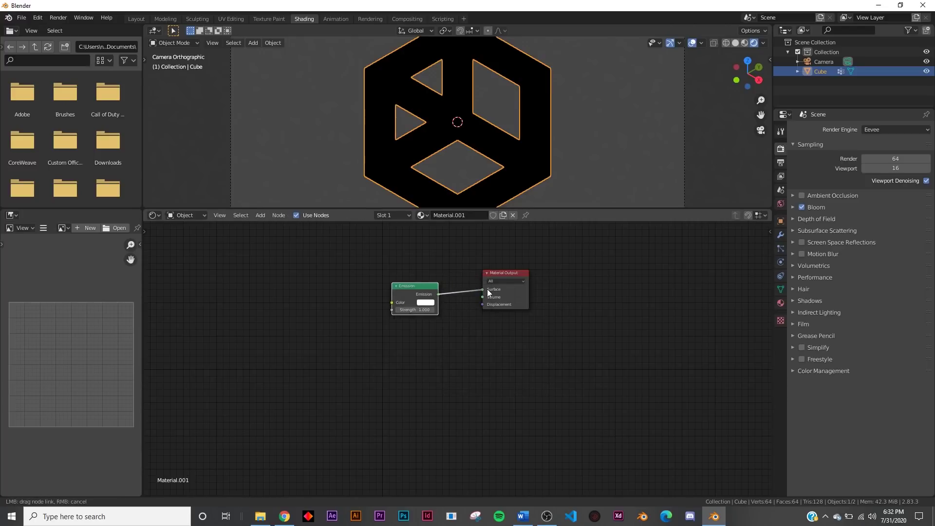
Step: Set the World colour to black and hide the viewport overlays
left_click(781, 202)
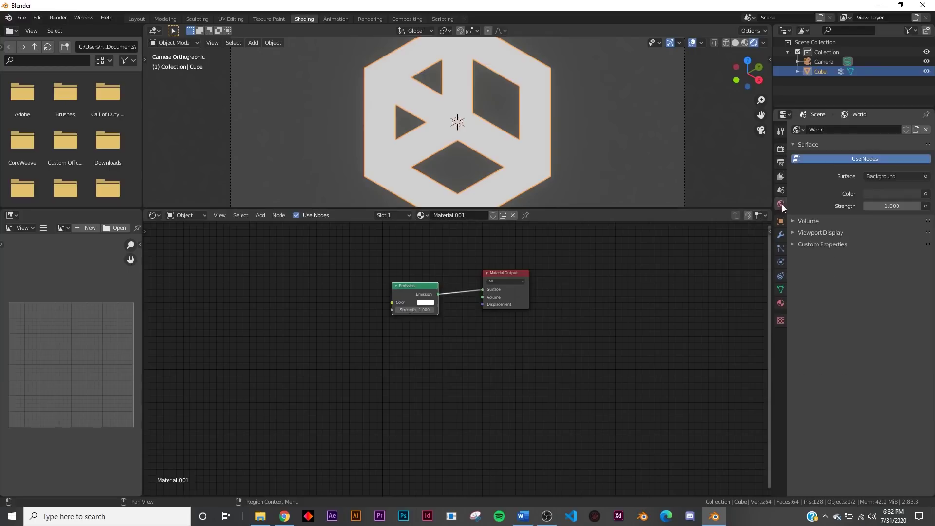
left_click(904, 193)
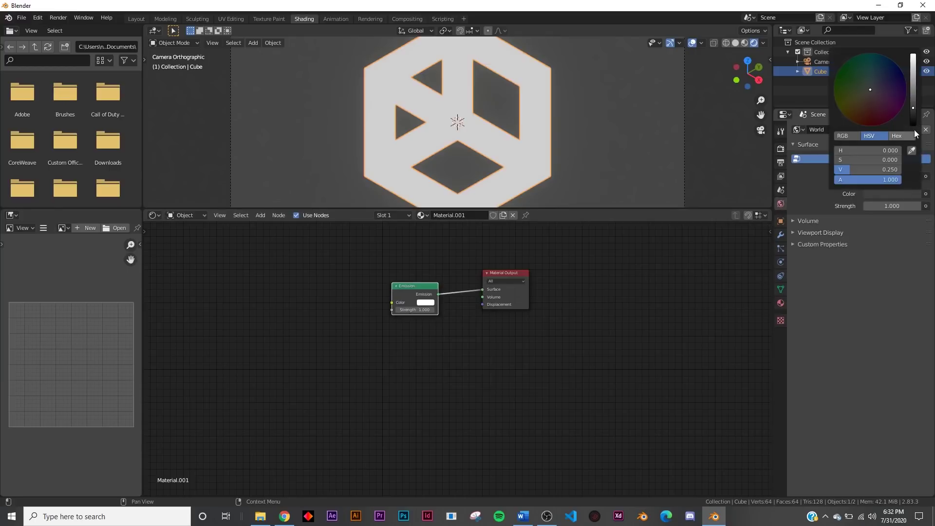
left_click_drag(913, 117, 912, 131)
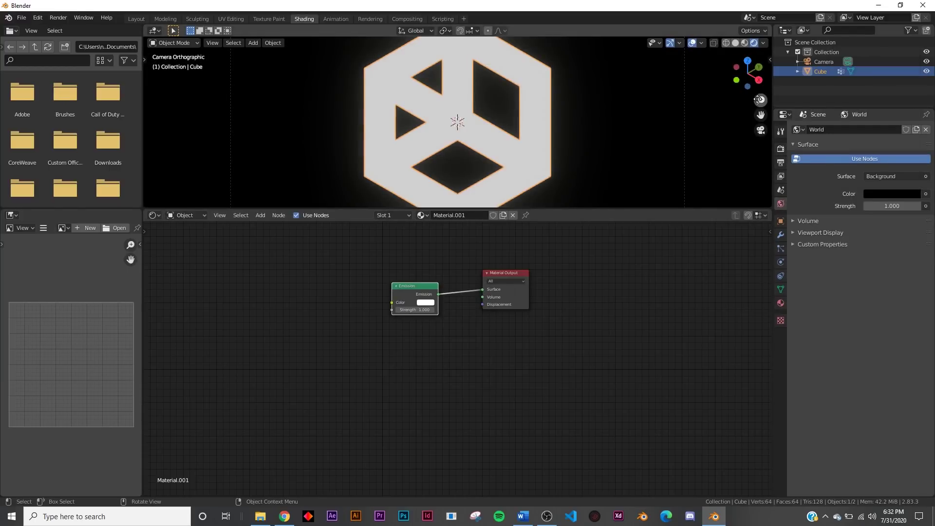
left_click_drag(760, 100, 759, 99)
key("shift+alt+z")
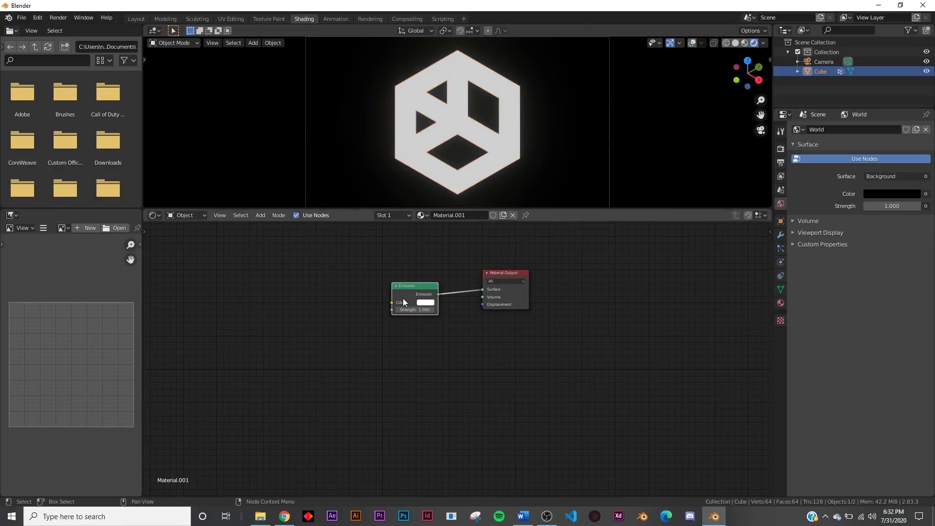
scroll(402, 298, "up", 2)
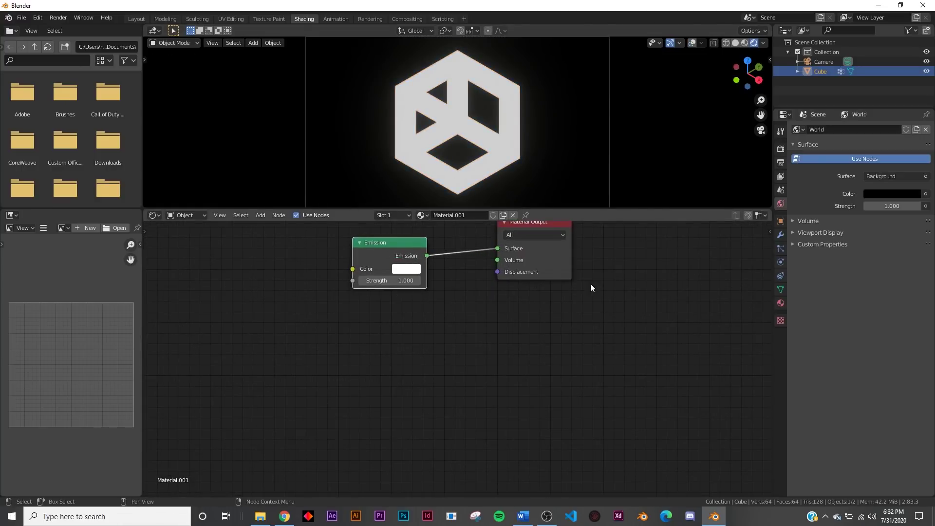
scroll(773, 293, "up", 3, "shift")
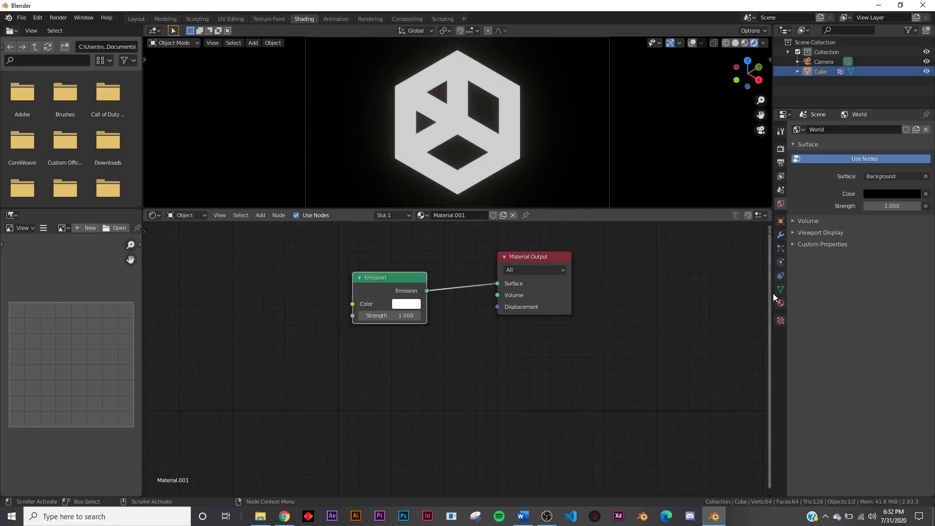
left_click(290, 318)
Step: Add a ColorRamp node to the left of the Emission node
key("shift+a")
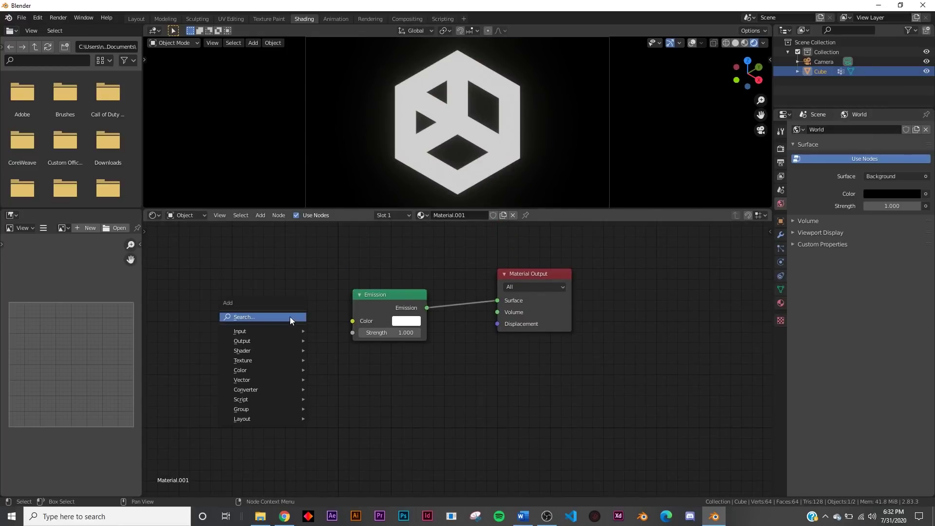
left_click(290, 316)
type("col")
key("Down")
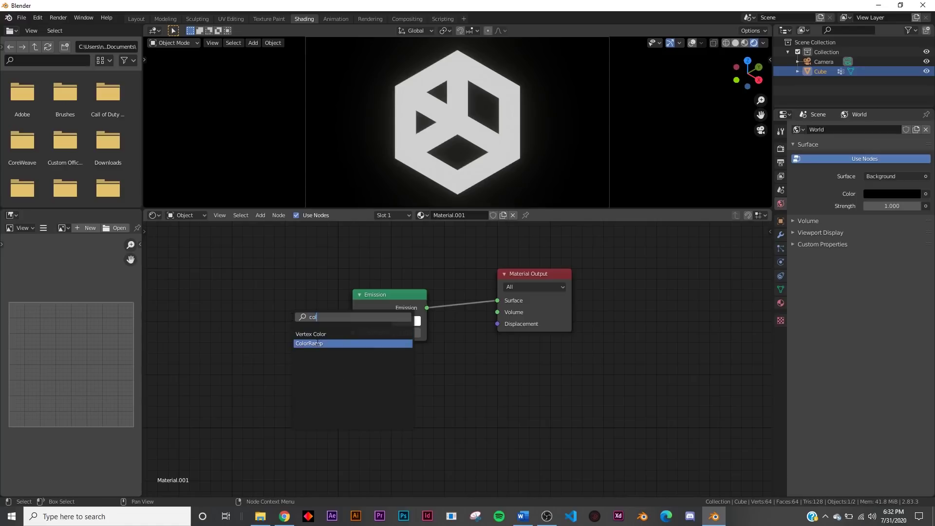
key("Return")
left_click(217, 290)
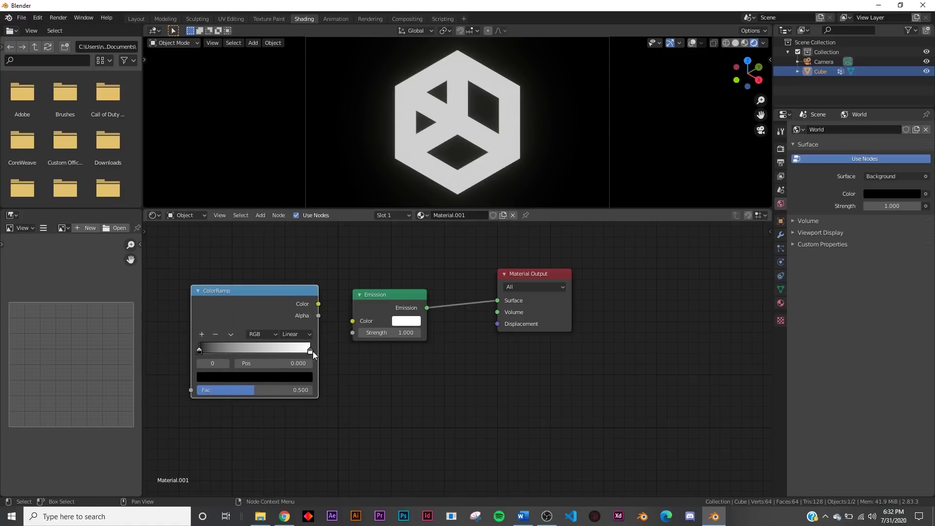
Step: Make the ColorRamp's white stop orange-red and feed its Color into the Emission Color
left_click(311, 350)
left_click(297, 380)
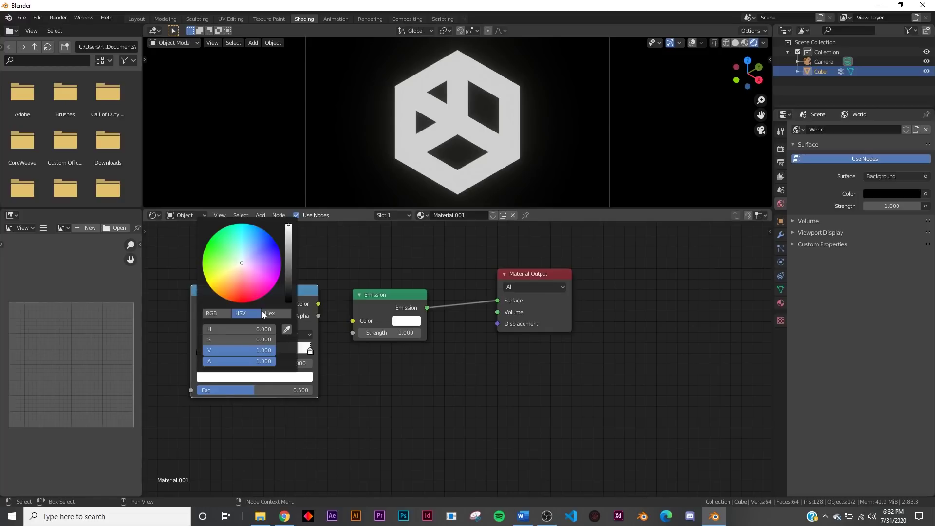
left_click(231, 301)
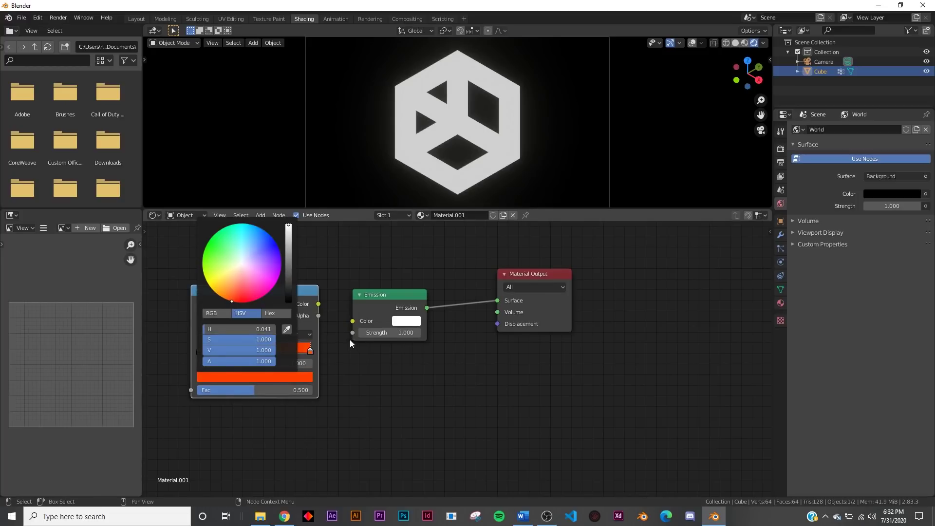
left_click_drag(318, 304, 352, 320)
left_click_drag(375, 493, 239, 497)
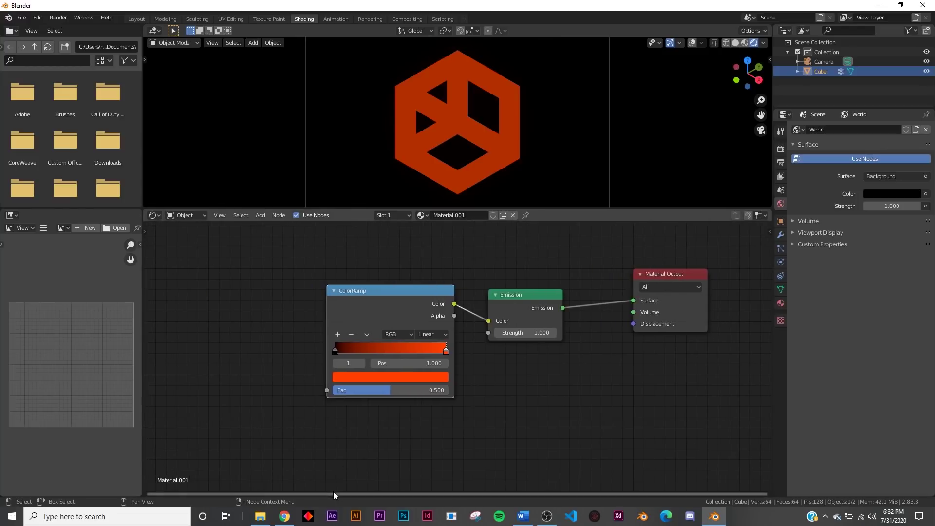
left_click_drag(333, 491, 287, 495)
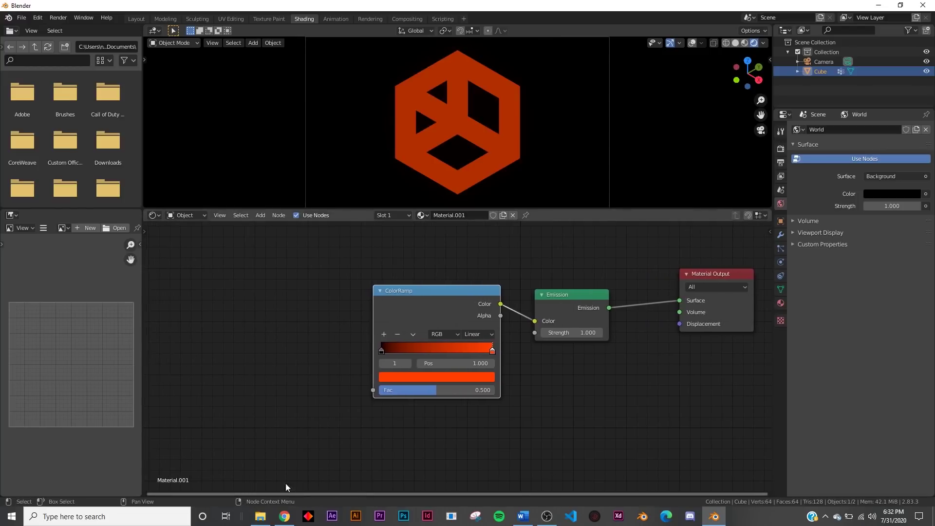
Step: Add a Voronoi Texture node and link its Distance output to the ColorRamp Fac
key("shift+a")
left_click(315, 325)
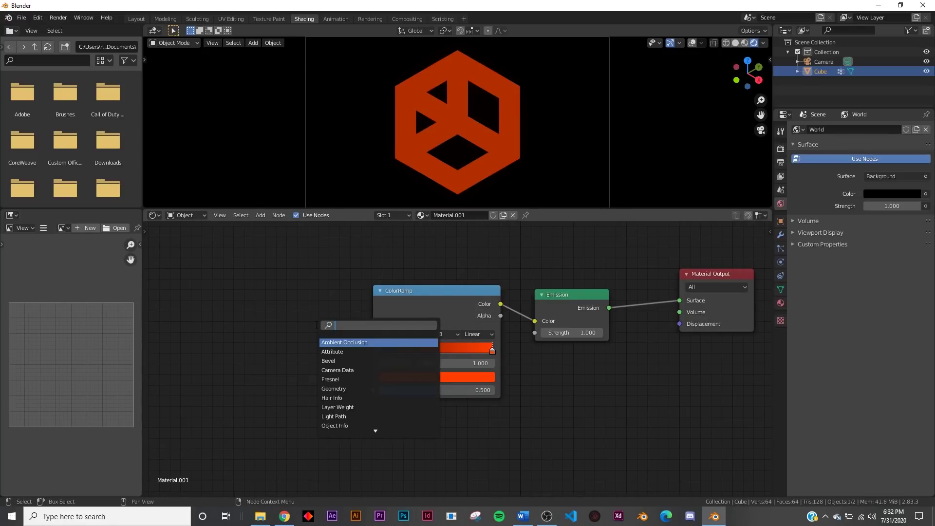
type("vor")
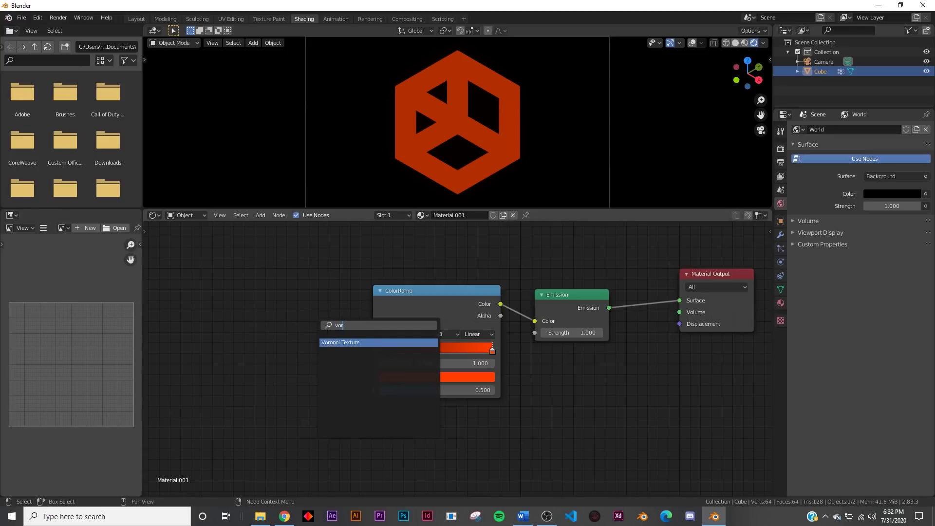
key("Return")
left_click(346, 348)
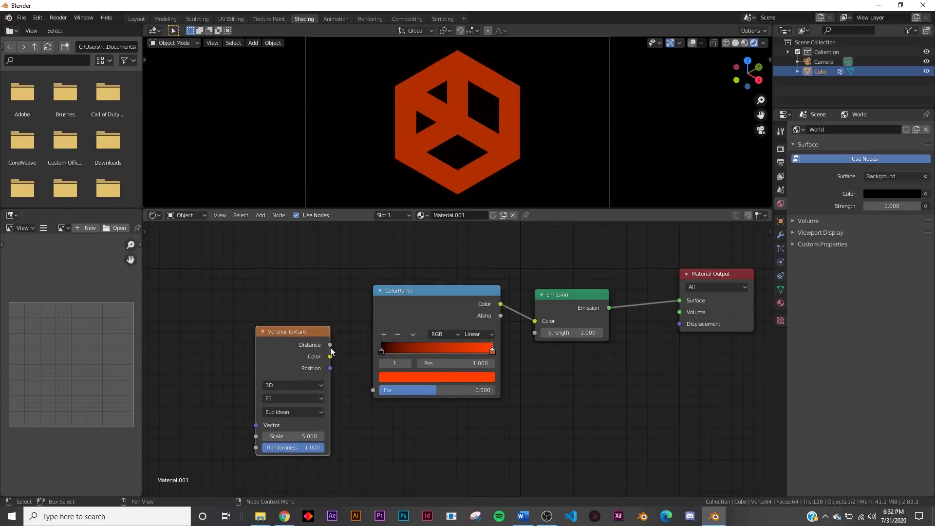
left_click_drag(331, 346, 306, 235)
left_click_drag(373, 392, 373, 392)
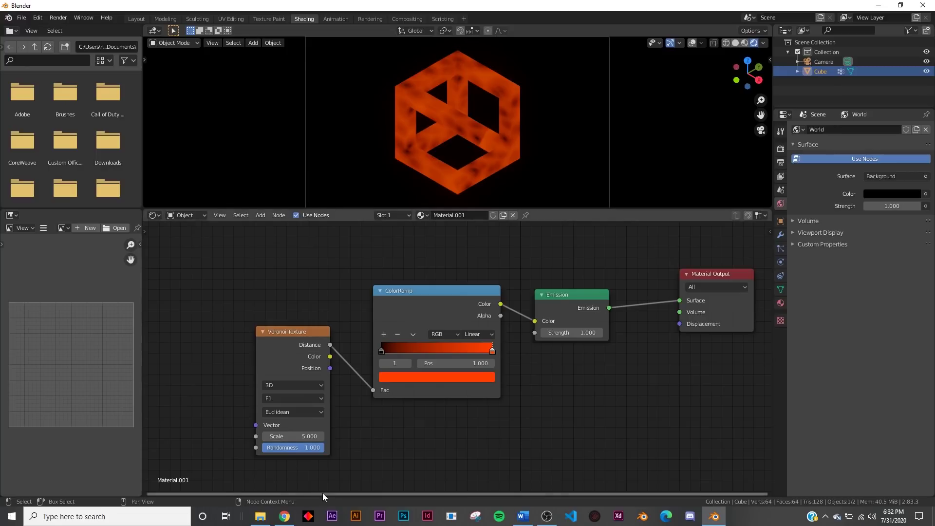
left_click_drag(322, 493, 183, 496)
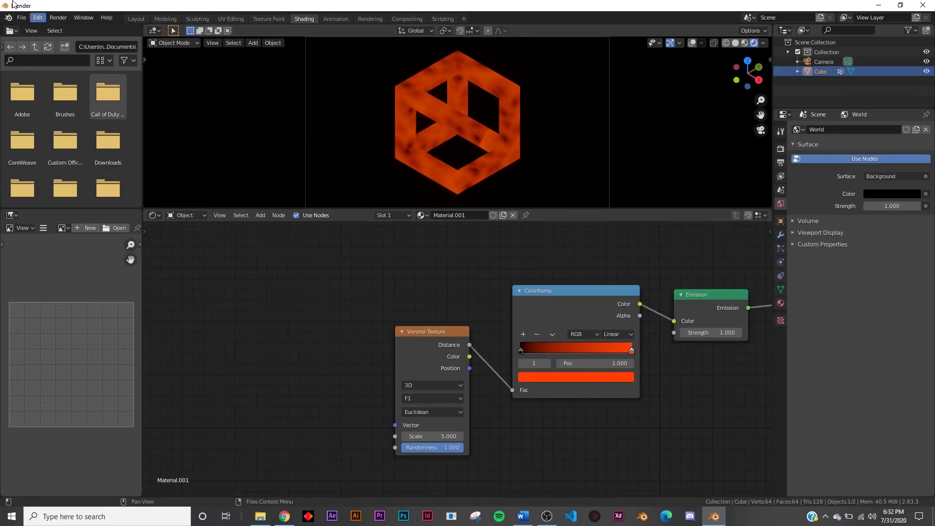
Step: Enable the Node Wrangler add-on in Blender's Preferences
left_click(38, 18)
left_click(89, 157)
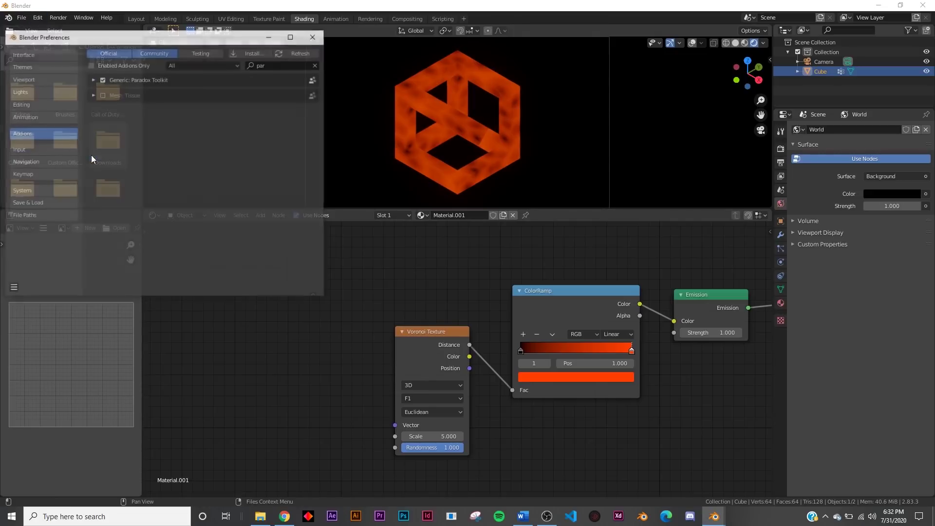
left_click(247, 67)
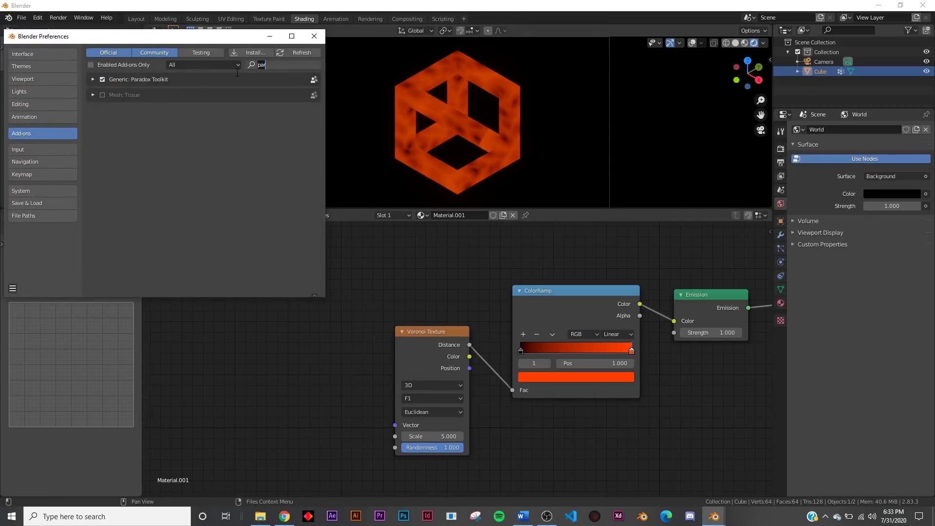
type("node")
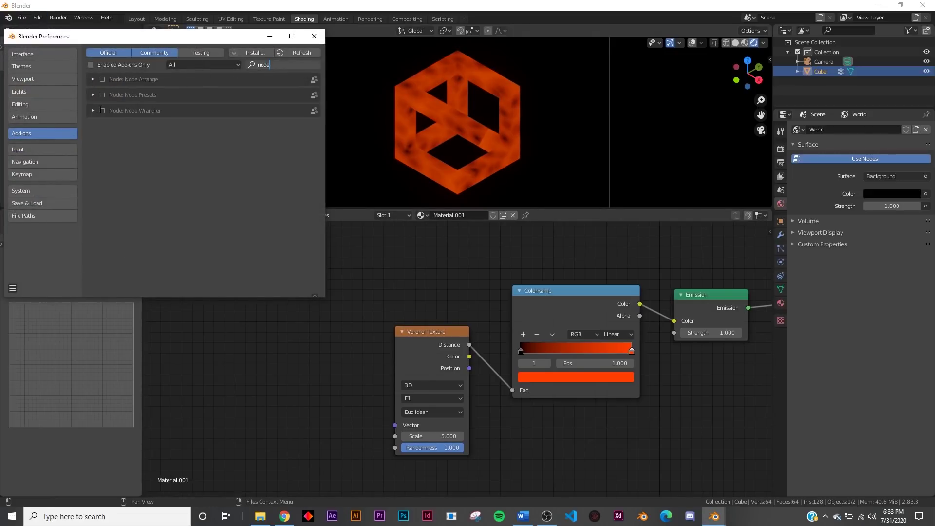
left_click(102, 110)
left_click(314, 36)
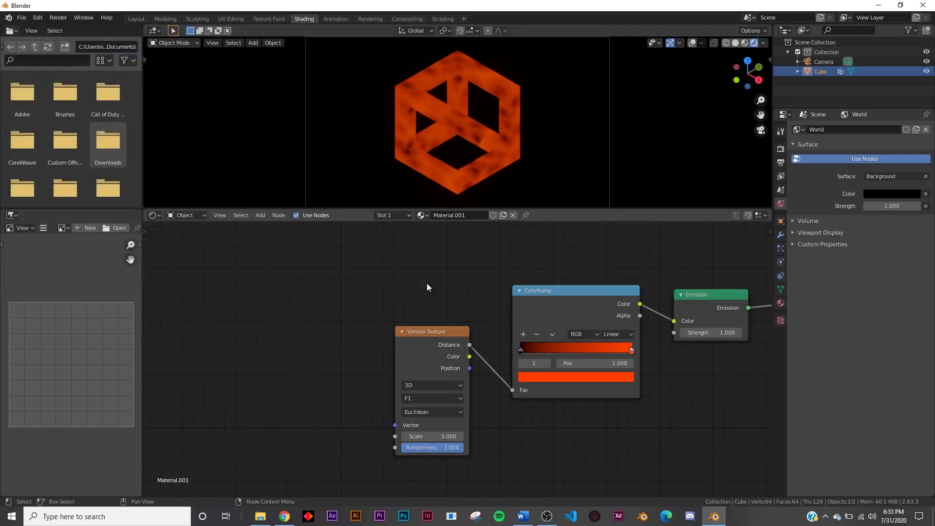
Step: Feed Texture Coordinate Normal through a Mapping node into the Voronoi, and make it 4D
left_click(431, 338)
key("ctrl+t")
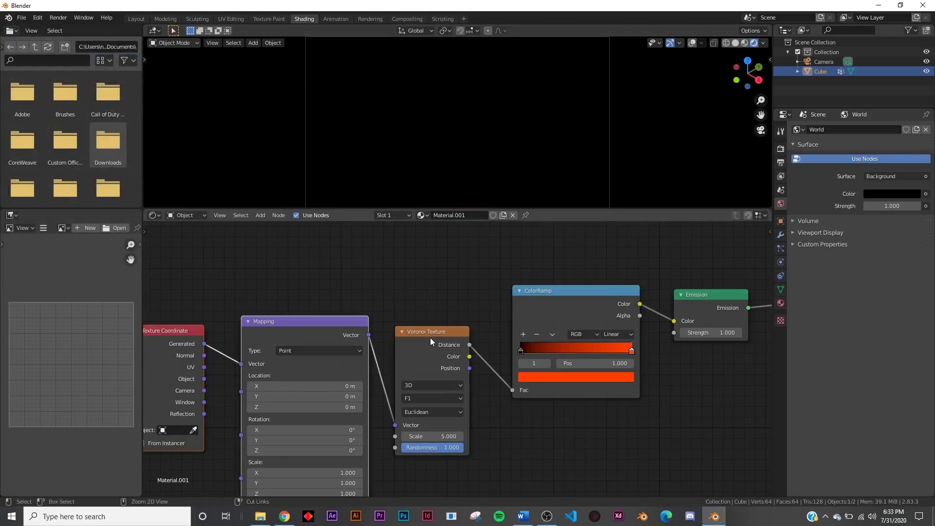
left_click_drag(204, 355, 221, 294)
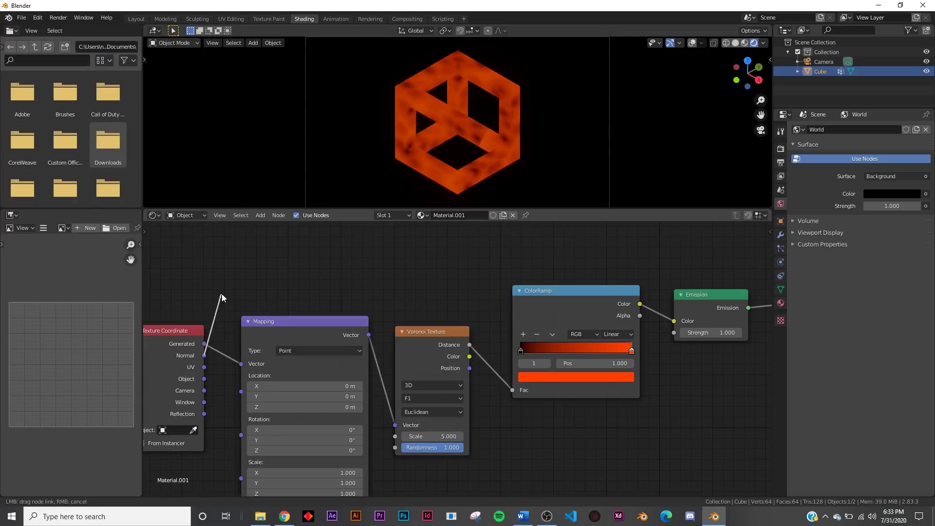
left_click_drag(241, 358, 241, 362)
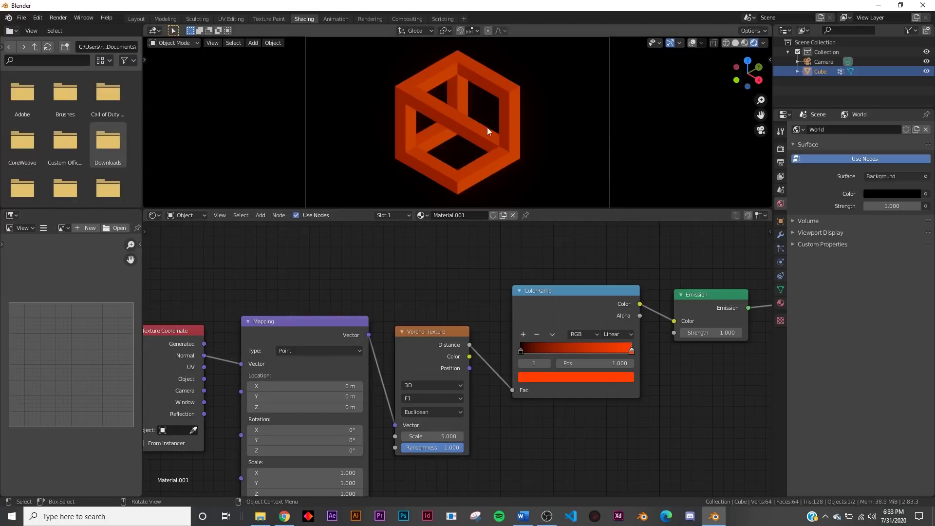
left_click(439, 388)
left_click(437, 433)
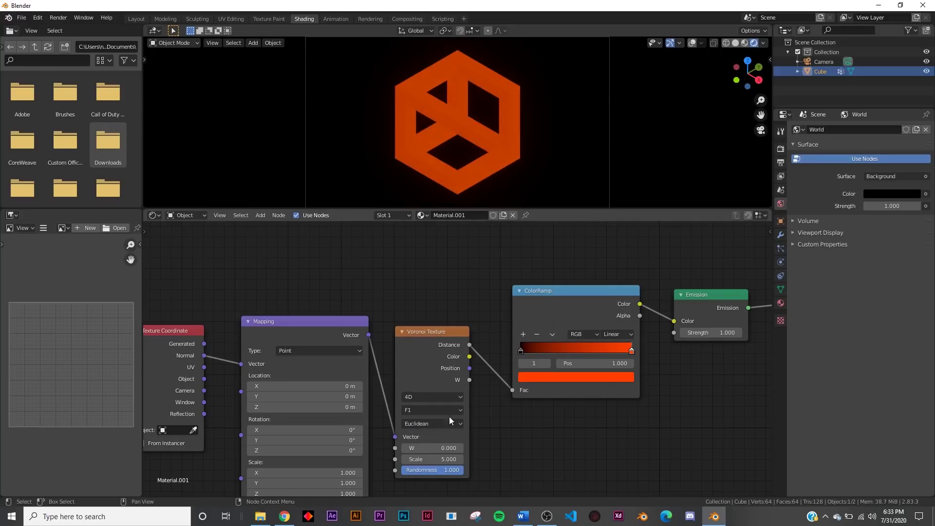
Step: Move the ColorRamp's black stop to about 0.677 and set Emission Strength to 5
left_click_drag(524, 352, 602, 355)
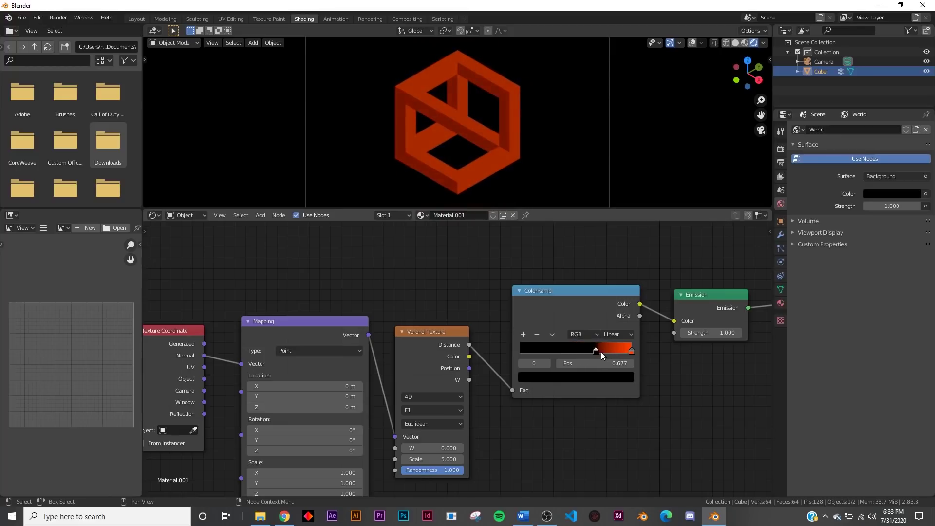
left_click(725, 335)
type("5")
key("Return")
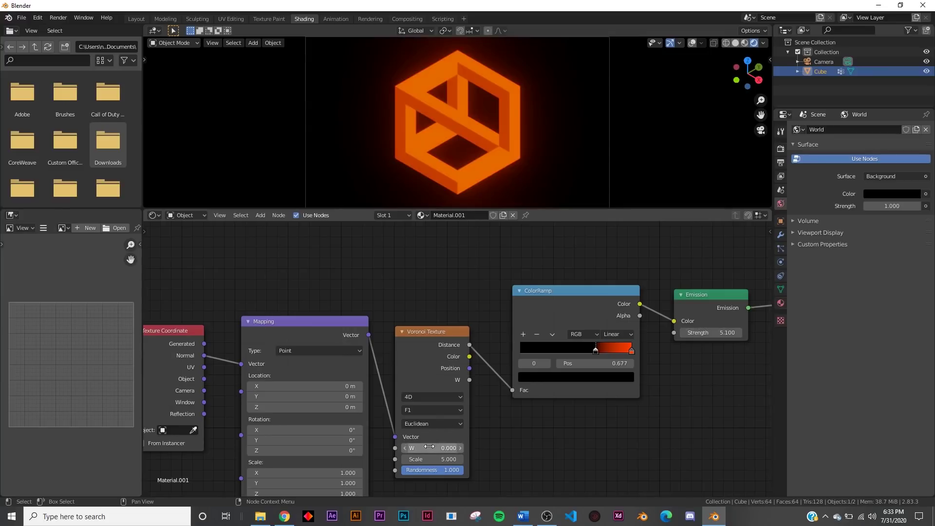
Step: Raise the Voronoi W value to 12.540 and split the 3D viewport into two areas
left_click_drag(432, 448, 552, 448)
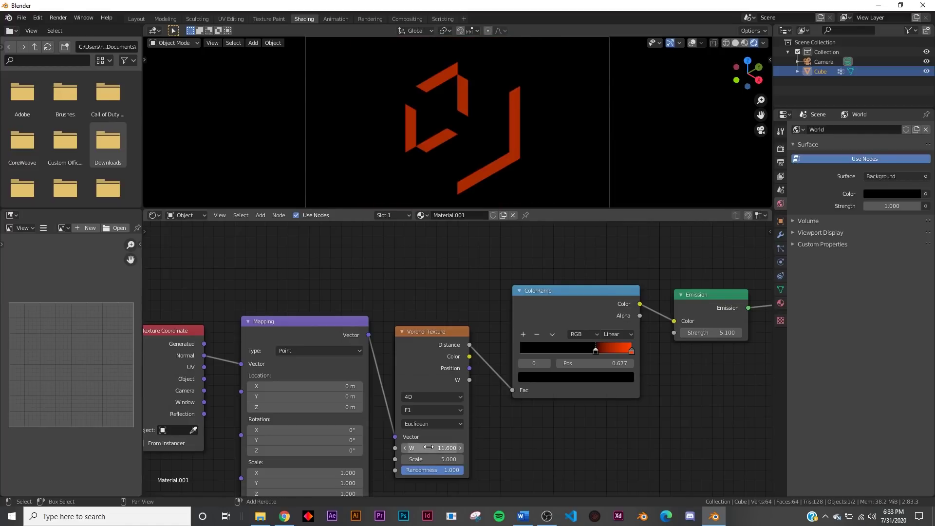
left_click_drag(428, 447, 468, 447)
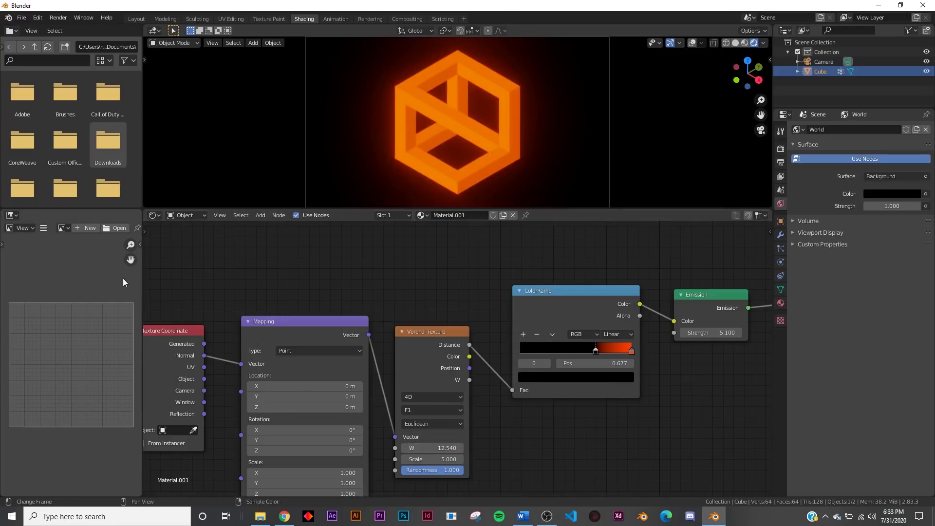
left_click_drag(149, 209, 156, 170)
Step: Turn the lower area into a Timeline with an end frame of 250
left_click(155, 171)
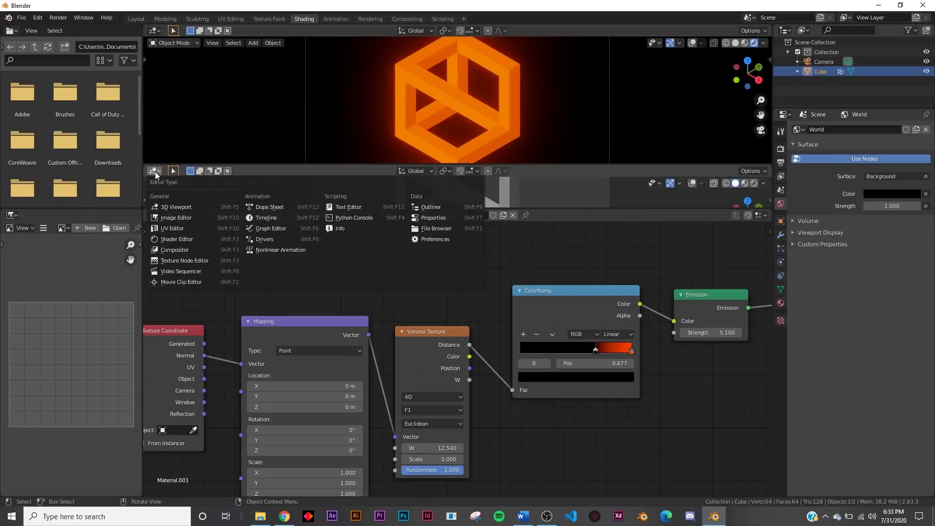
left_click(271, 219)
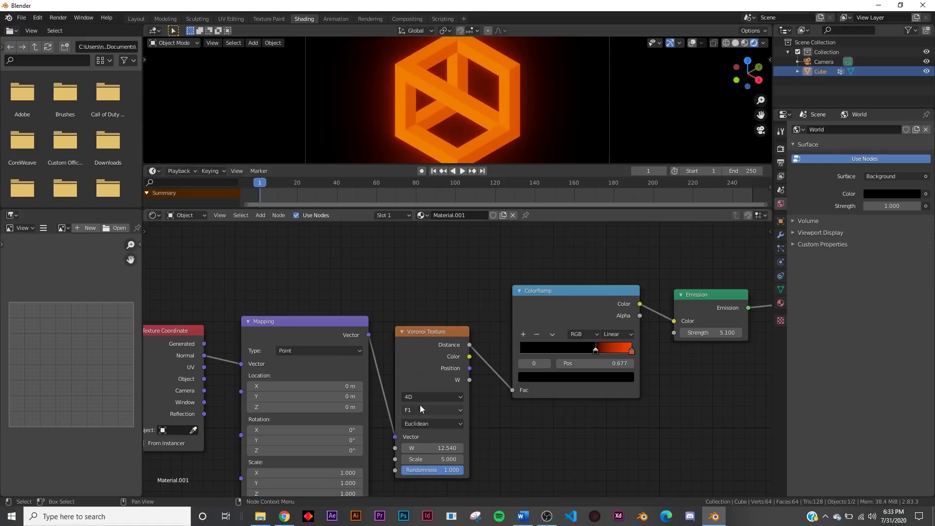
left_click(745, 170)
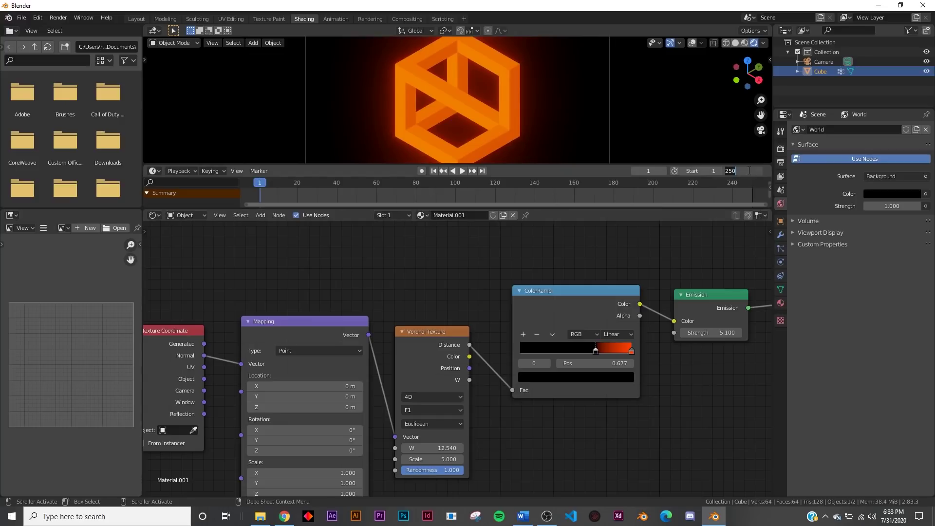
key("Return")
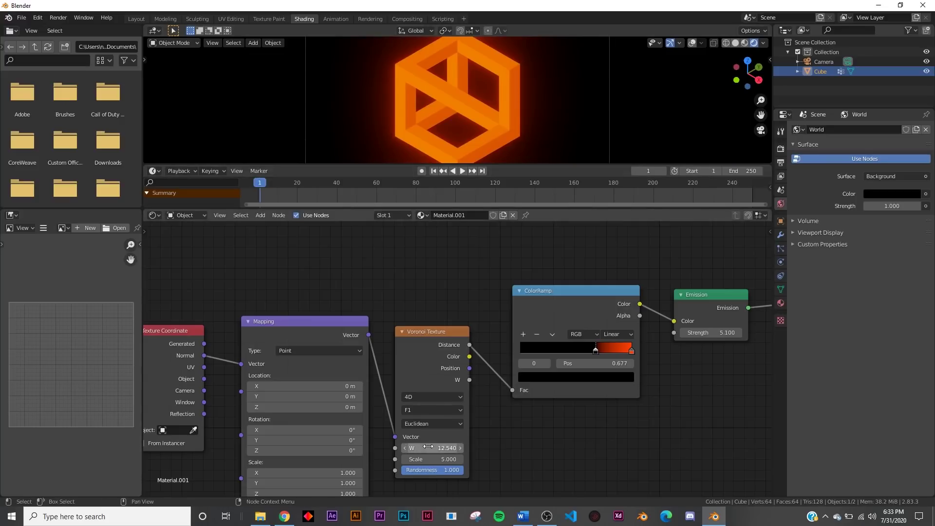
Step: Keyframe Voronoi W at 12.540 on frame 1 and 17.940 on frame 250
right_click(429, 449)
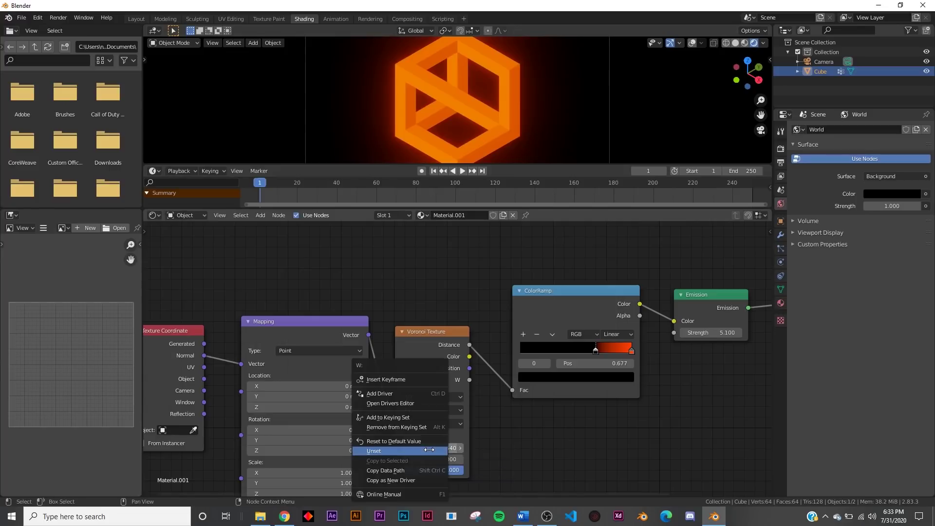
left_click(439, 380)
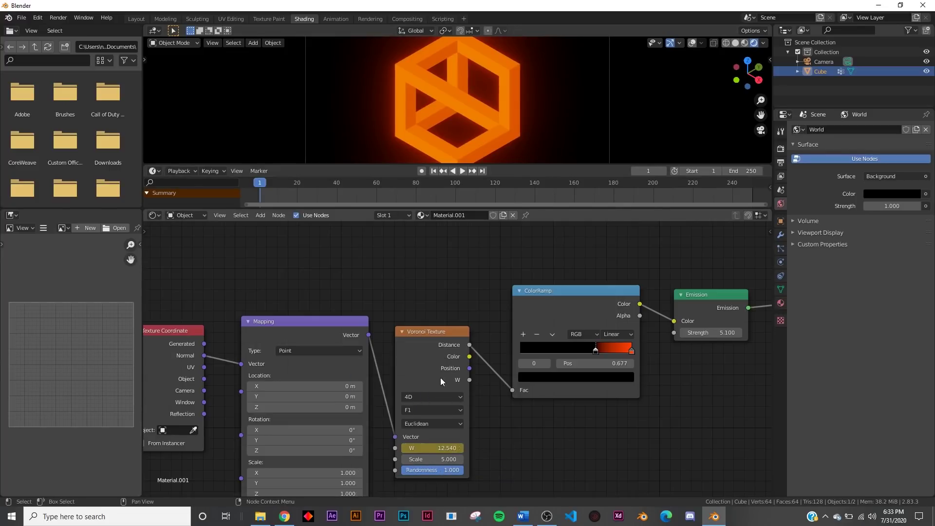
left_click(482, 170)
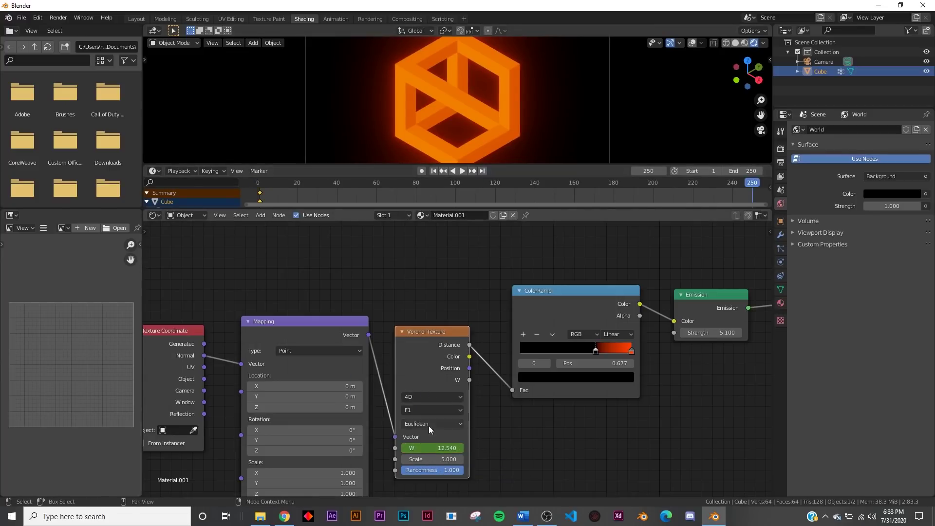
mouse_move(426, 448)
left_mouse_down()
mouse_move(467, 447)
mouse_move(431, 449)
left_mouse_up()
right_click(431, 448)
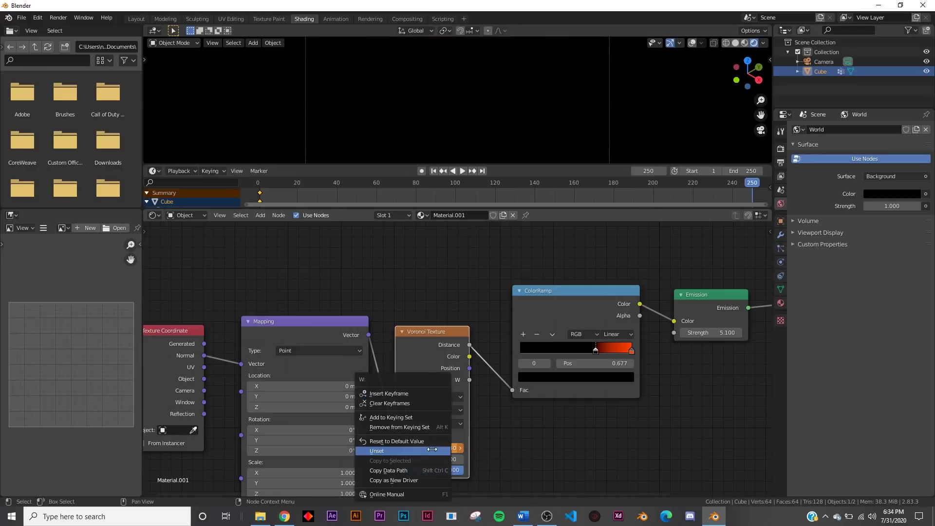
left_click(421, 393)
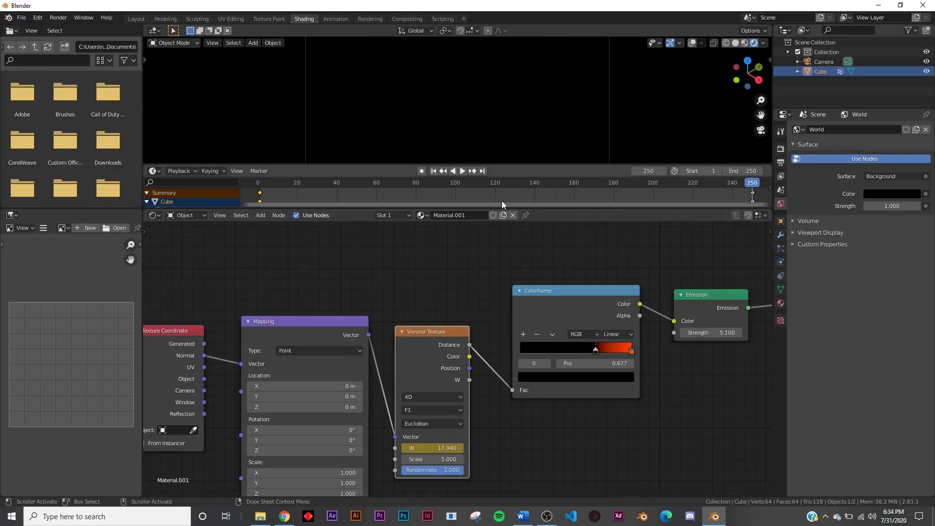
left_click(439, 171)
Step: Play the animation through the camera, move the ramp's black stop to 0.282, and replay
left_click(462, 171)
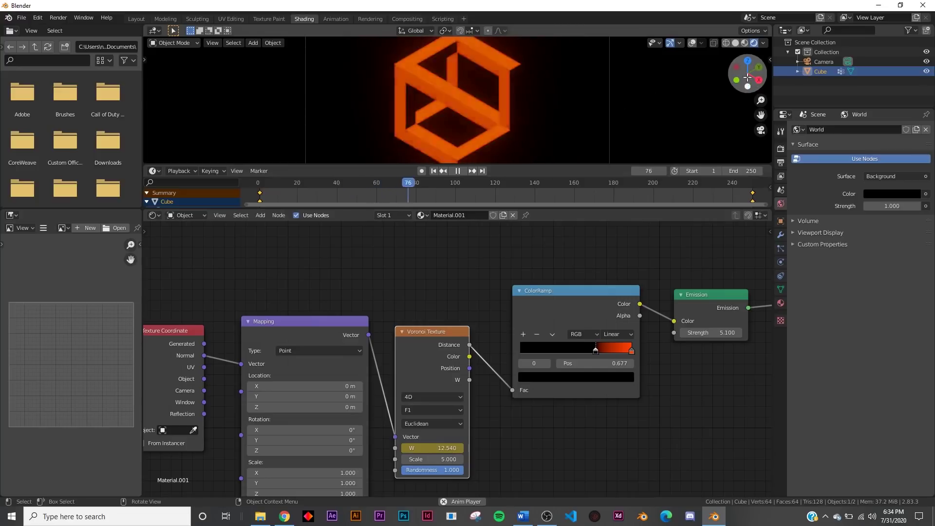
left_click(760, 130)
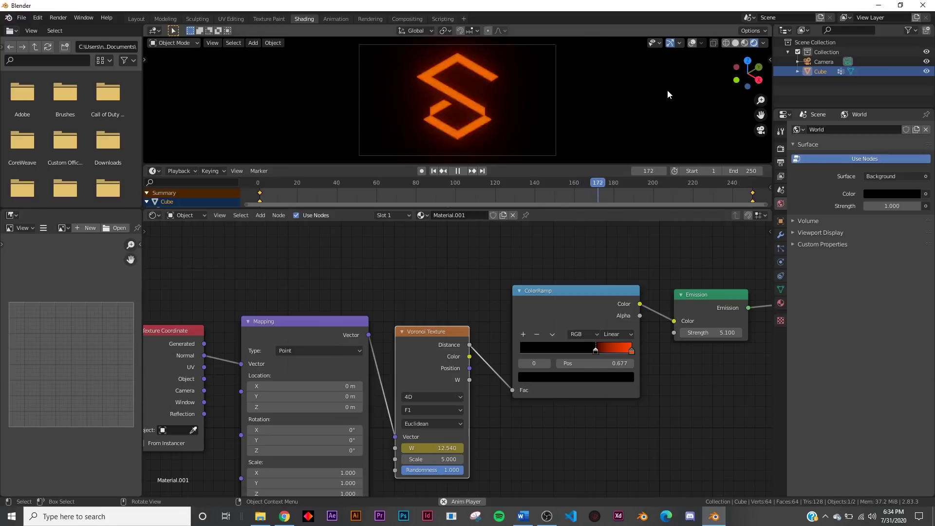
left_click(457, 171)
left_click_drag(595, 354, 548, 359)
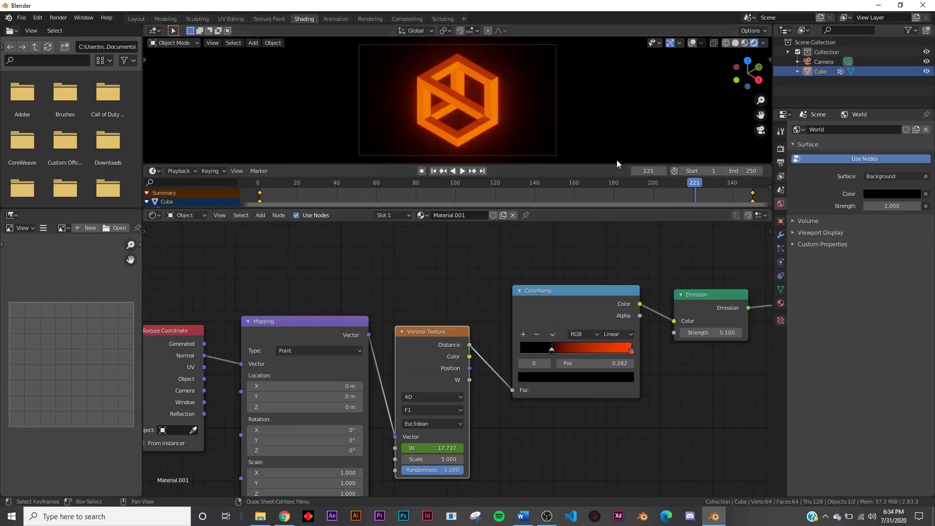
key("space")
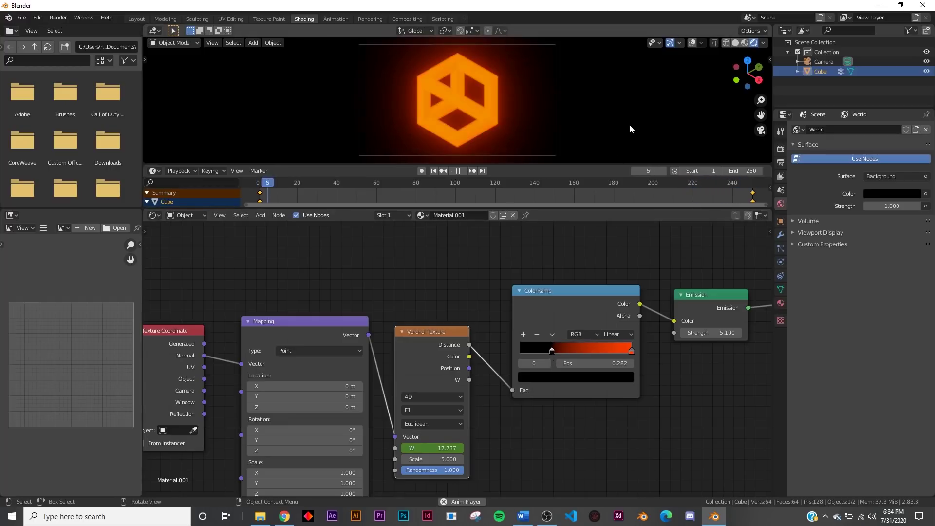